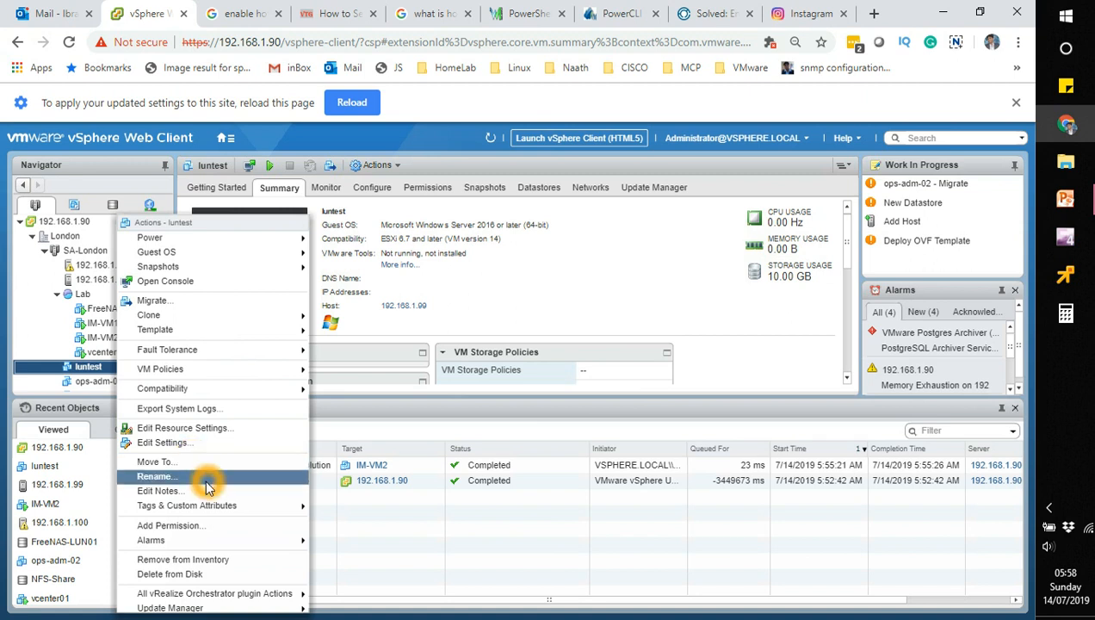
Step: Open the settings of the luntest virtual machine and enable CPU Hot Add in its CPU options
click(204, 445)
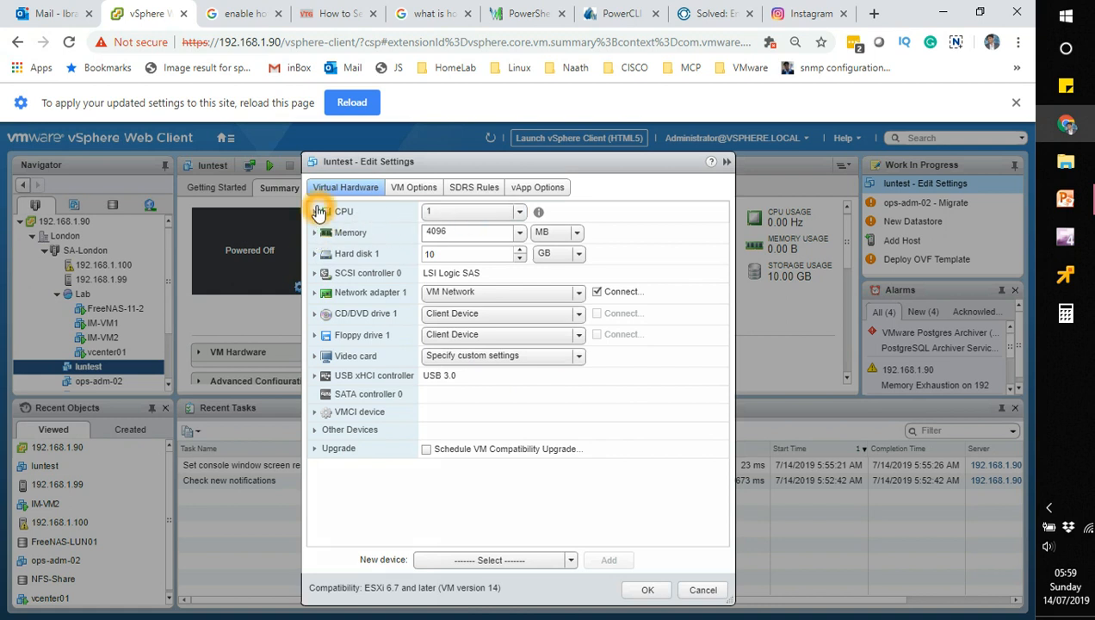
click(315, 212)
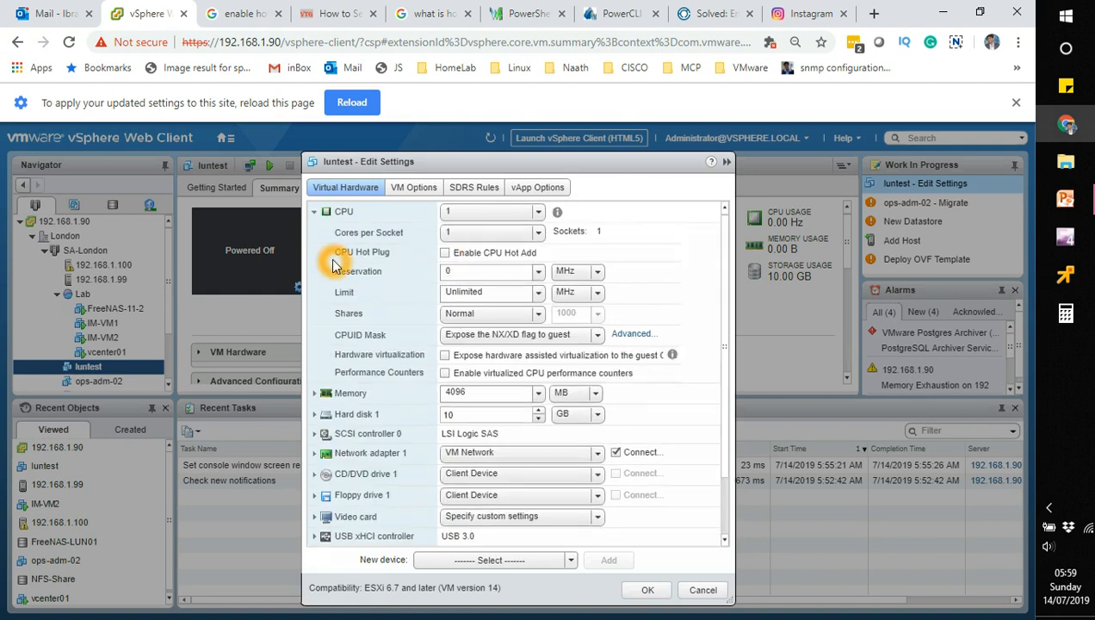
drag(342, 256, 444, 270)
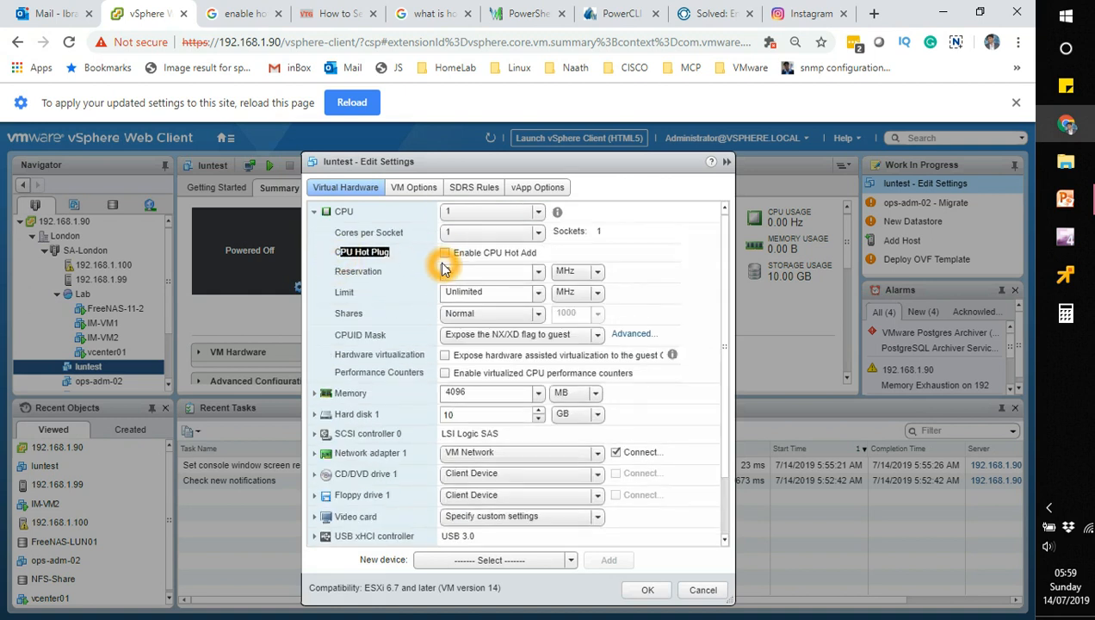
click(444, 253)
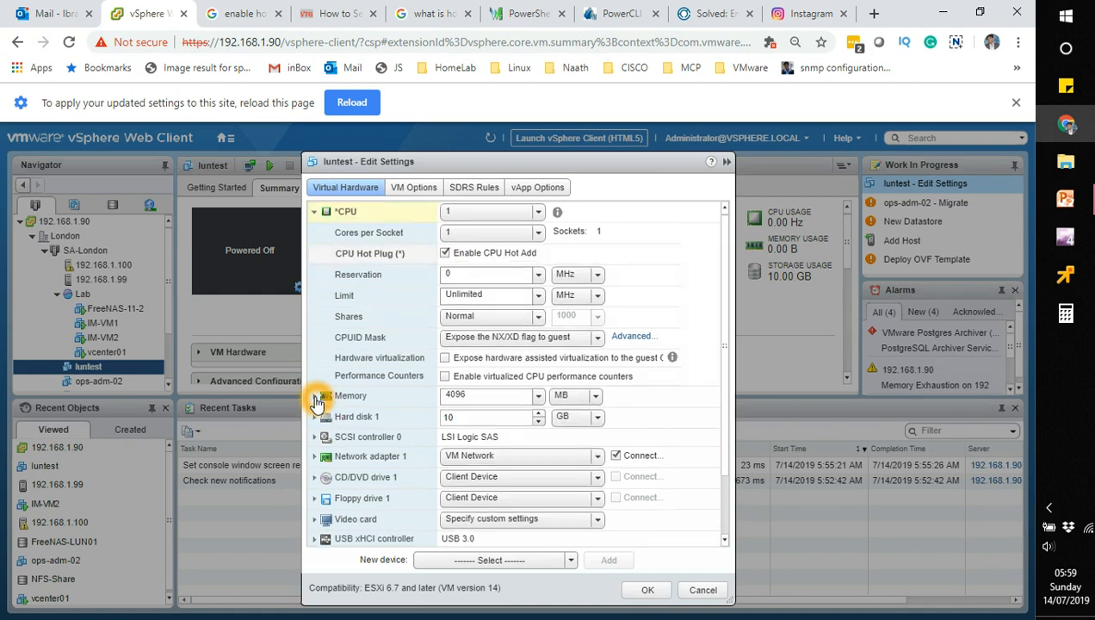
Step: Enable Memory Hot Plug in the virtual machine's memory options and save the settings
click(315, 397)
click(444, 441)
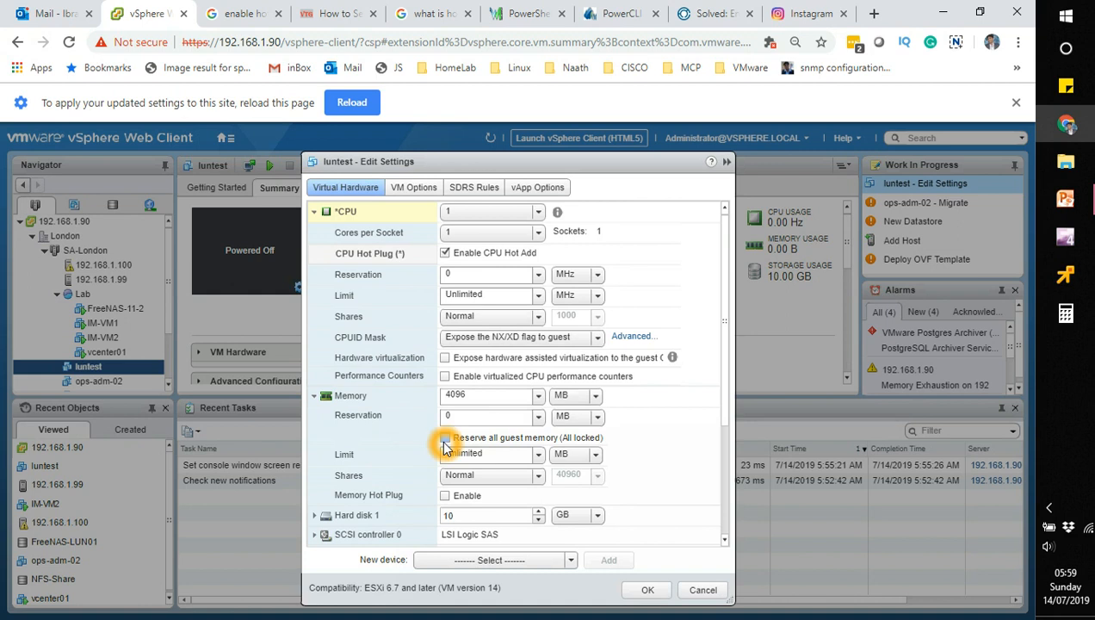
click(445, 496)
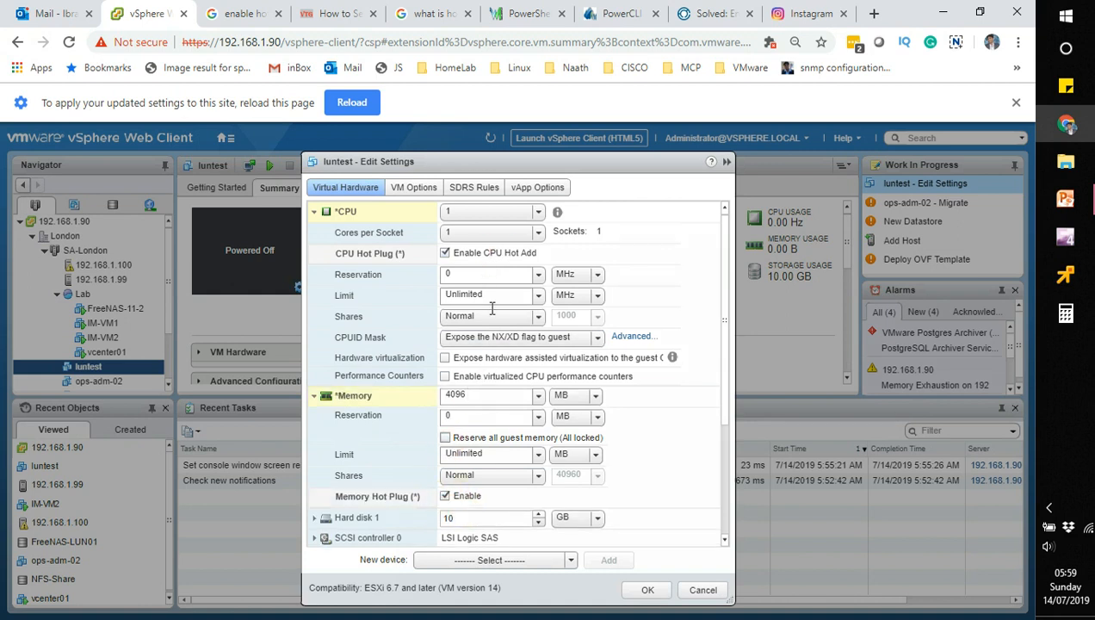
click(532, 439)
click(514, 399)
click(654, 589)
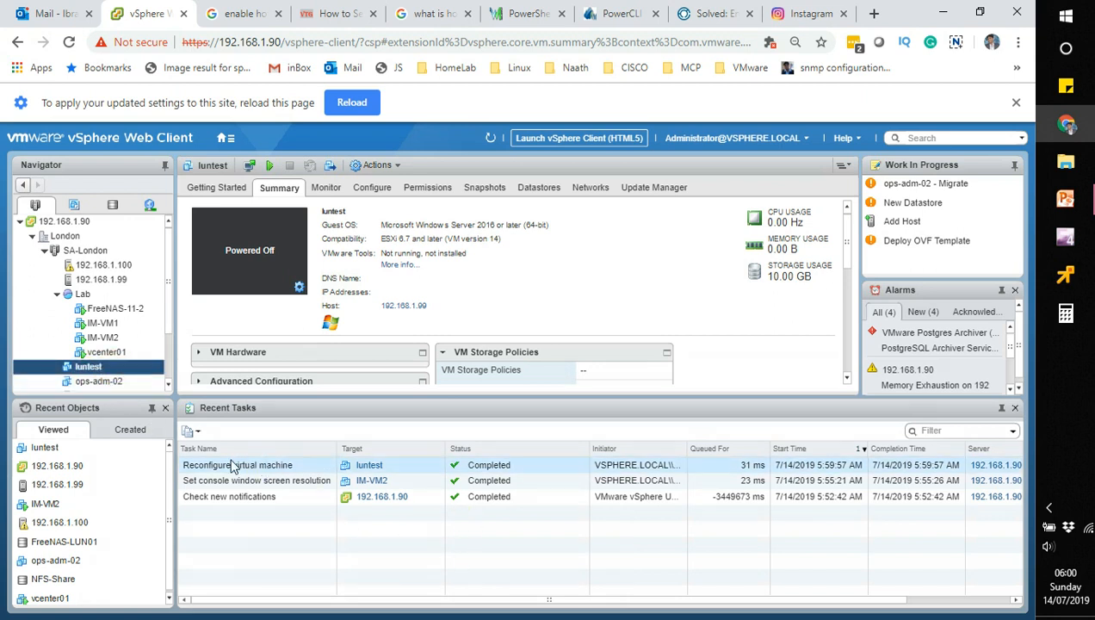
Step: Power on the luntest virtual machine
click(116, 381)
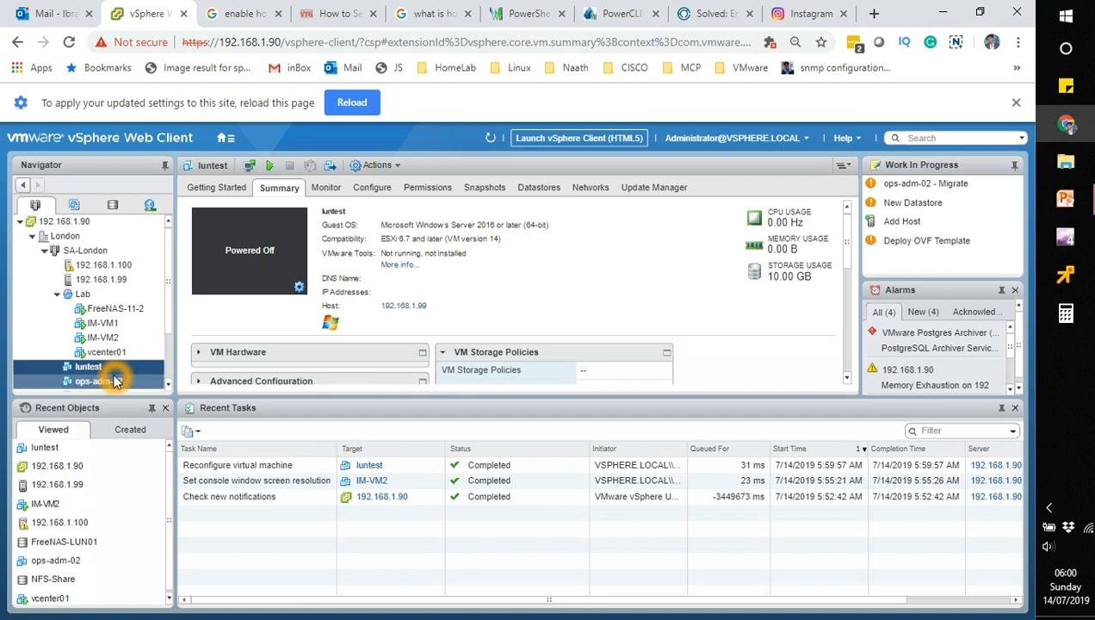
right_click(108, 367)
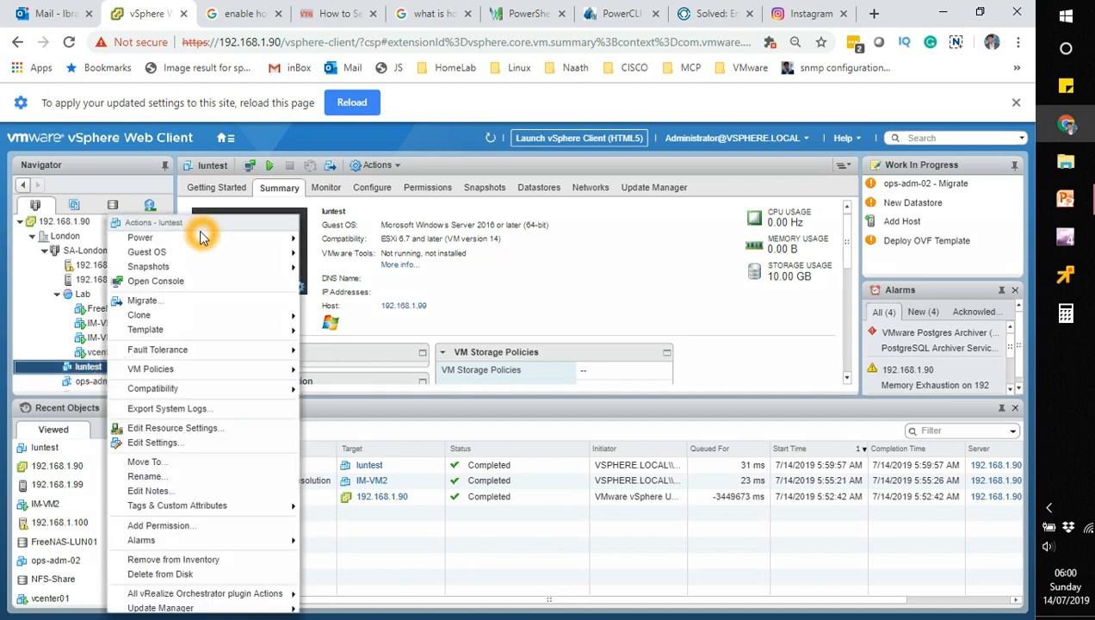
mouse_move(200, 238)
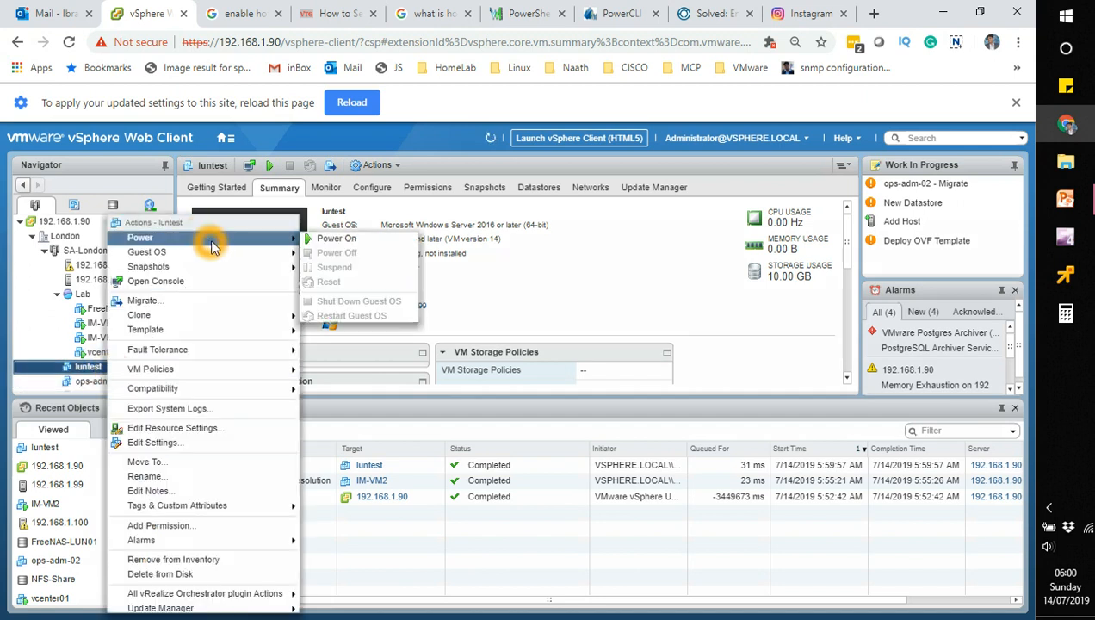
click(400, 250)
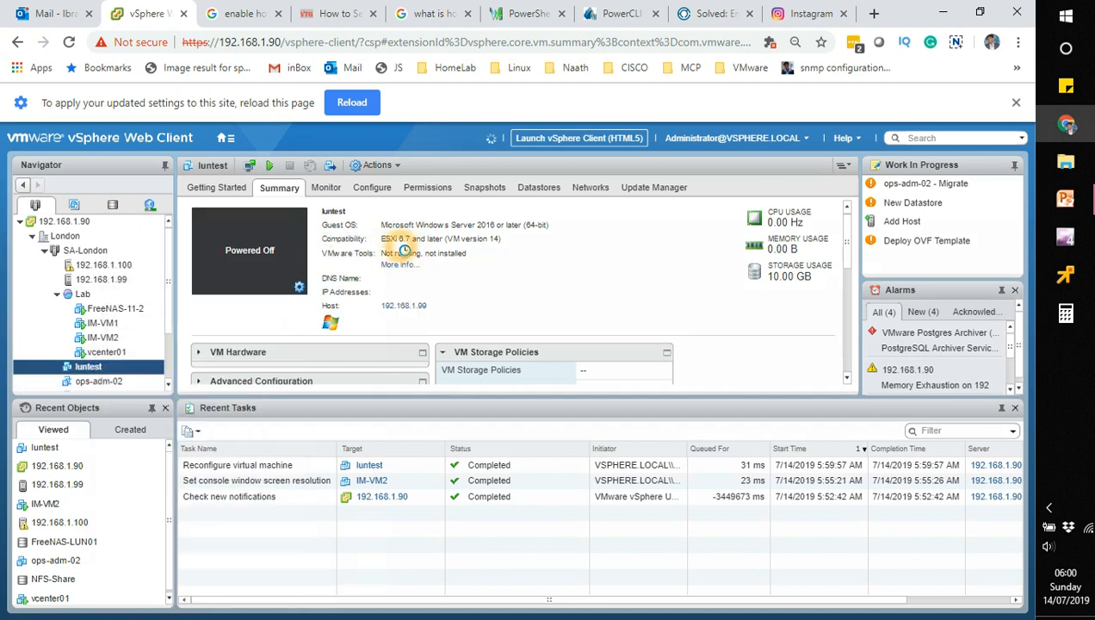
Step: Launch the remote console for luntest and move its window up clear of its original position
click(299, 288)
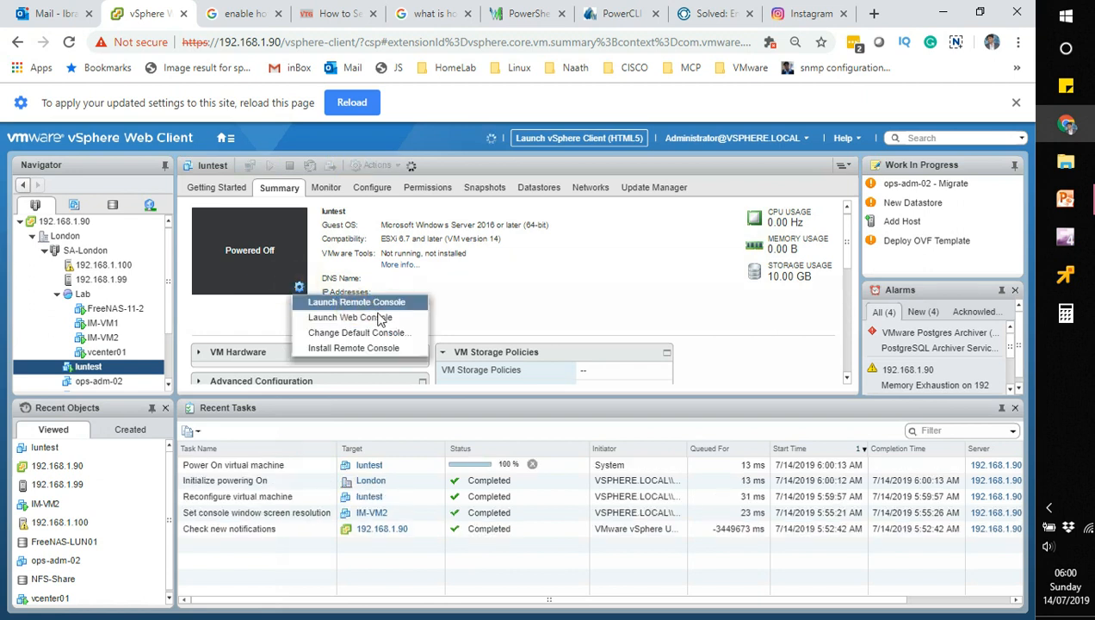
click(384, 319)
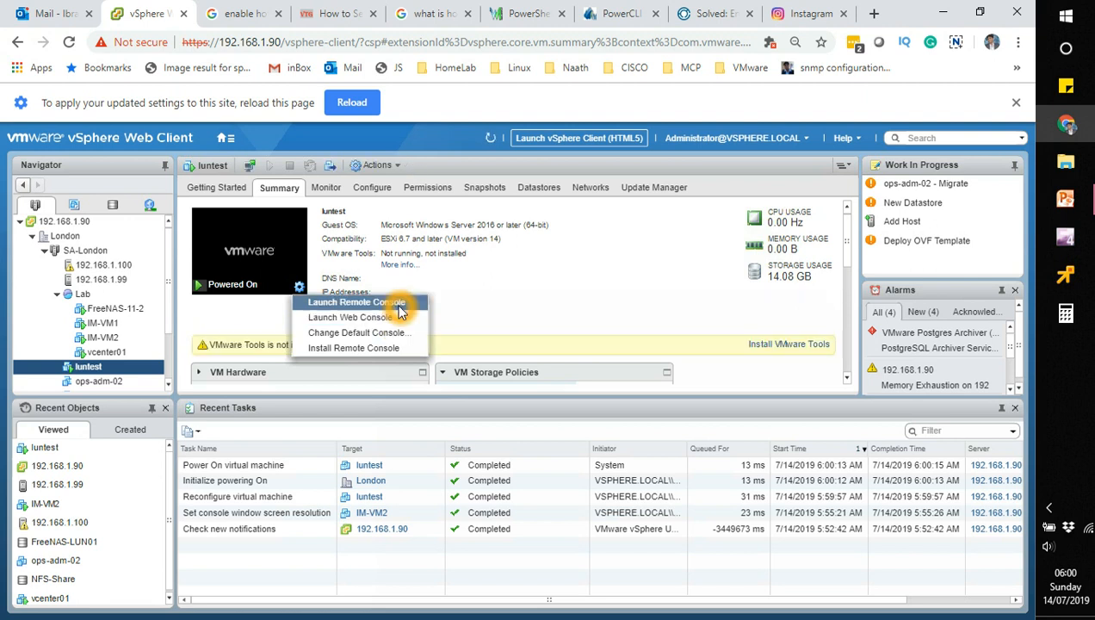
click(399, 309)
click(530, 149)
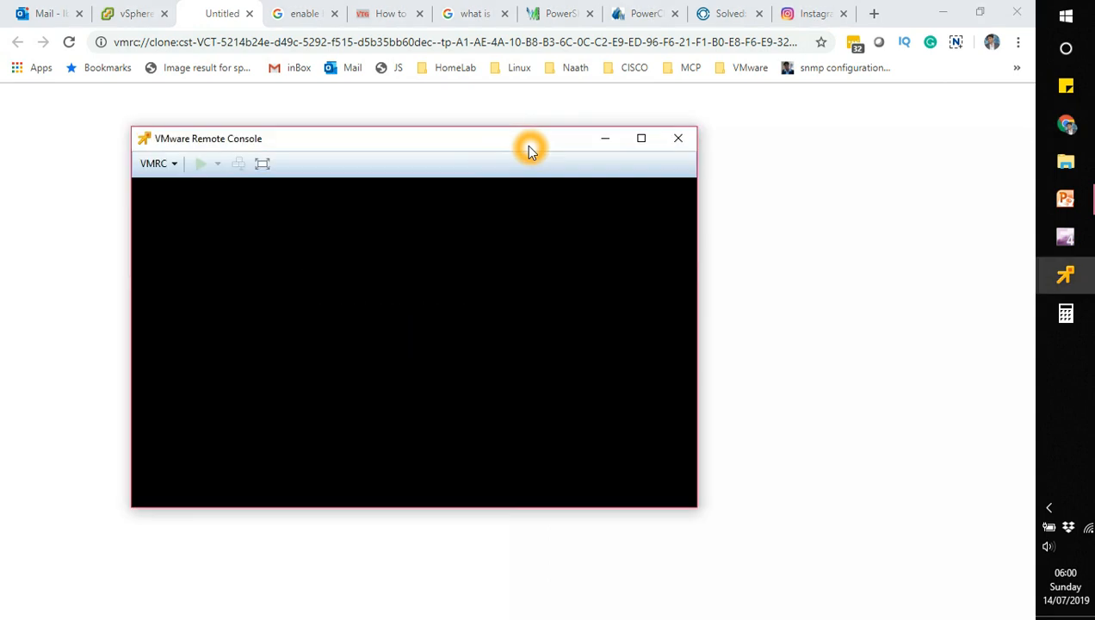
drag(531, 150, 559, 100)
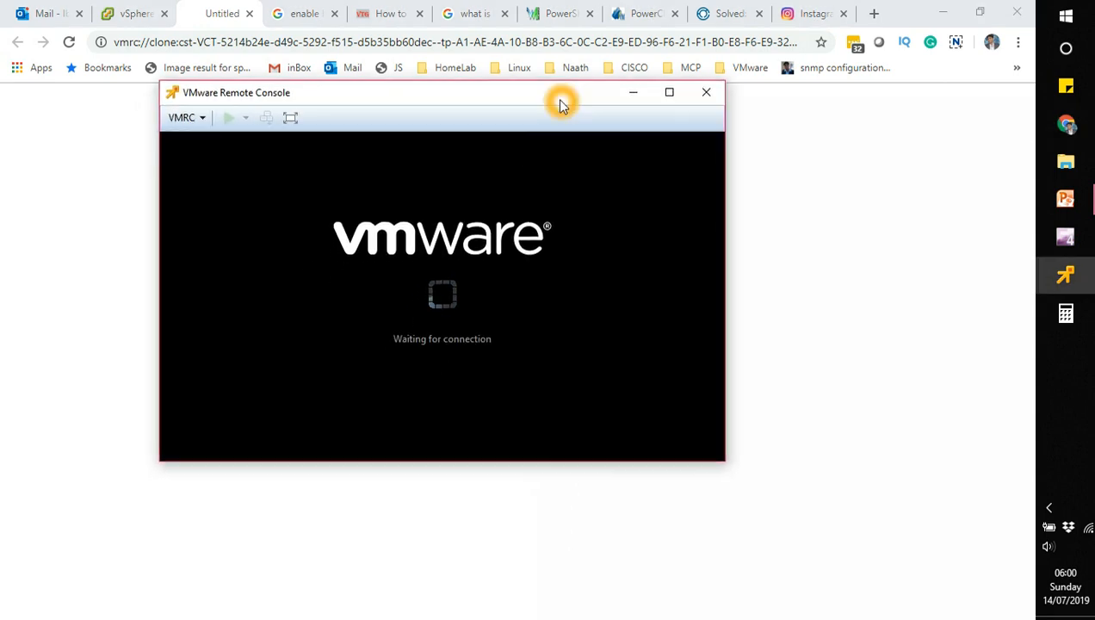
Step: Log in to the luntest console as root with the account password
click(557, 285)
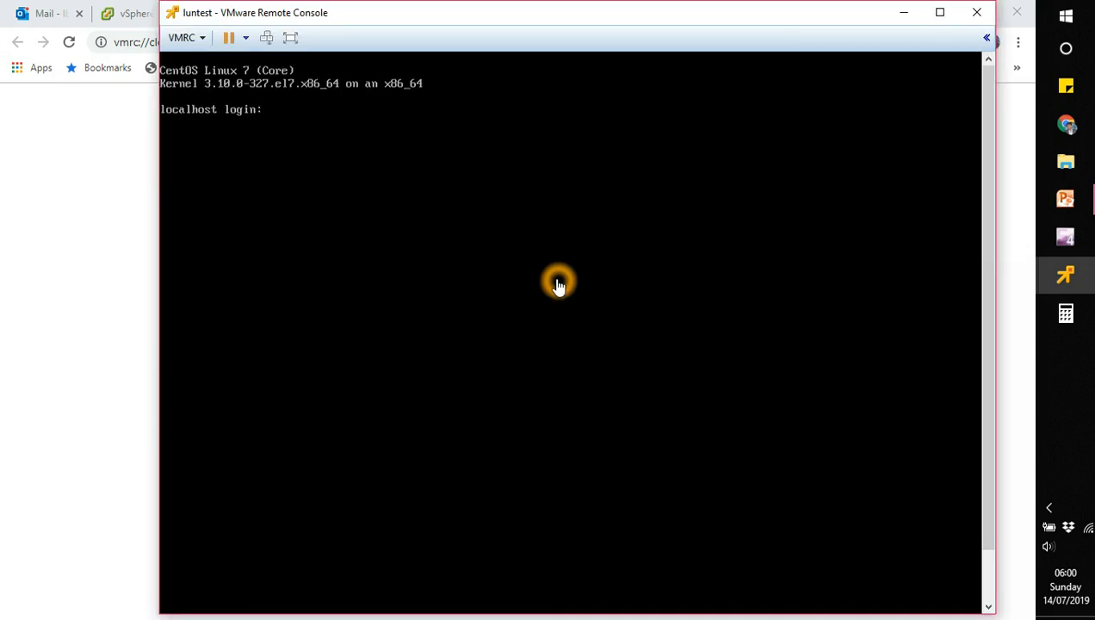
click(557, 285)
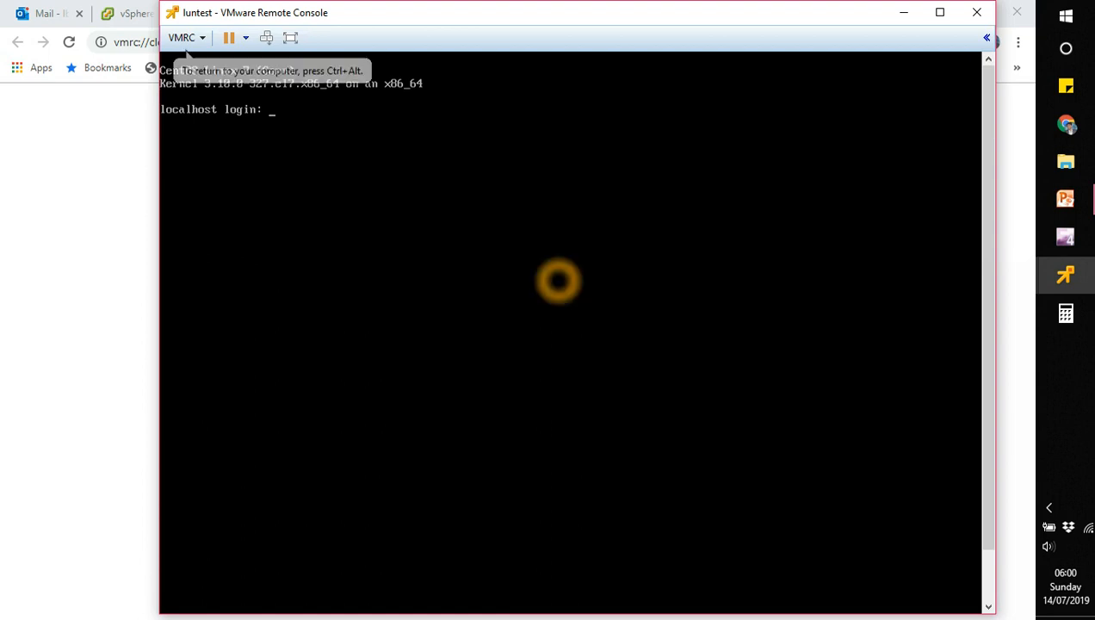
text(root)
key(Return)
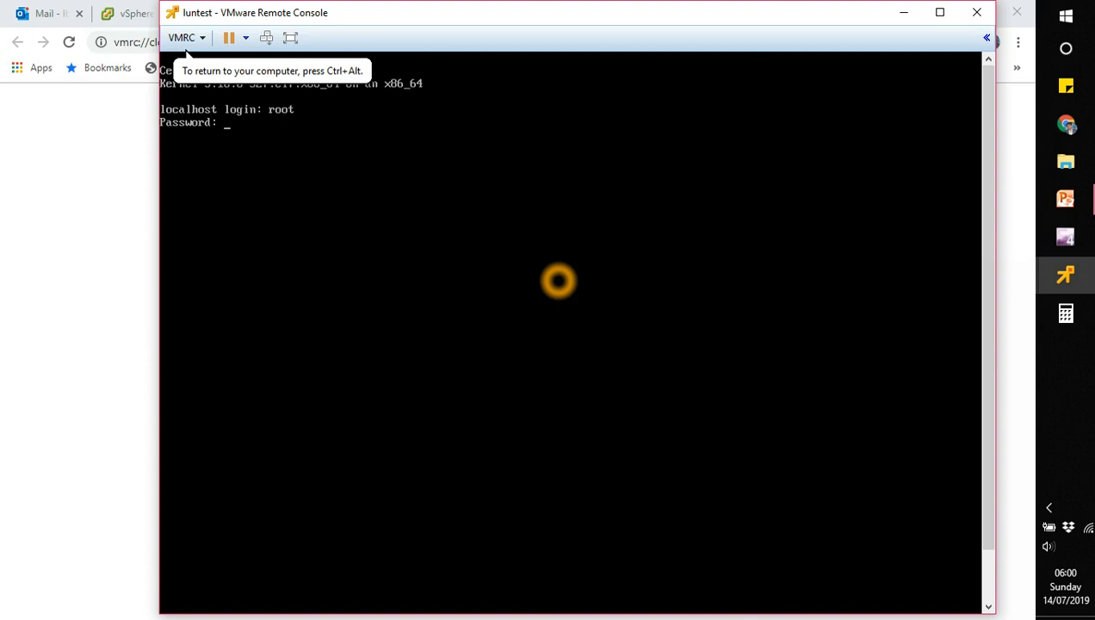
key(Return)
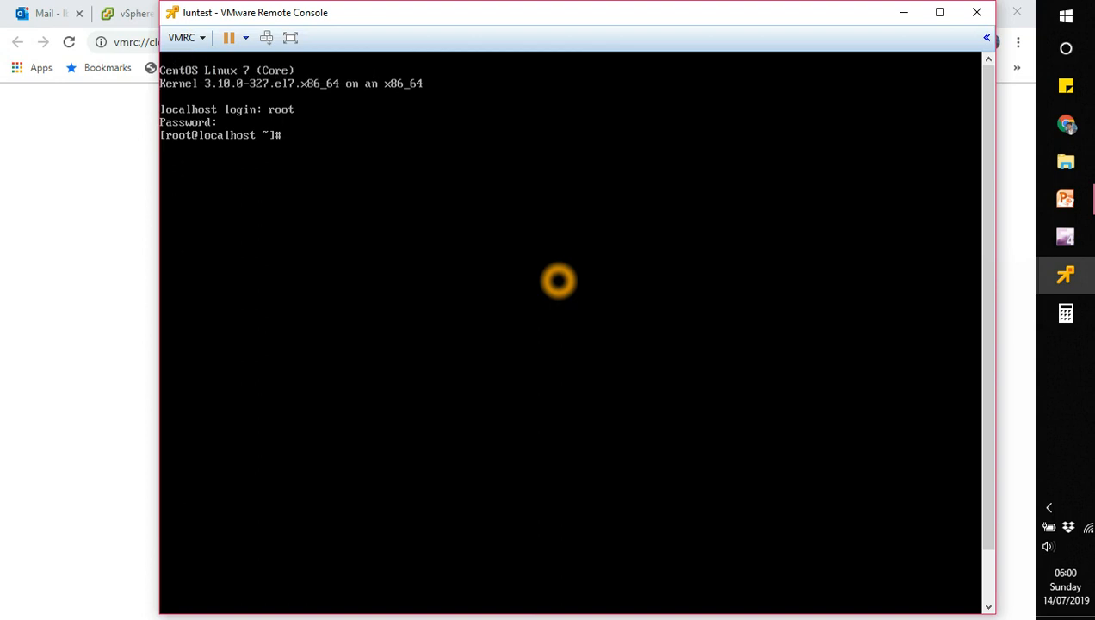
Step: Print the guest's kernel information with uname -a and its CPU details with lscpu
text(cd)
key(BackSpace)
key(BackSpace)
key(BackSpace)
text(uname -a)
key(Return)
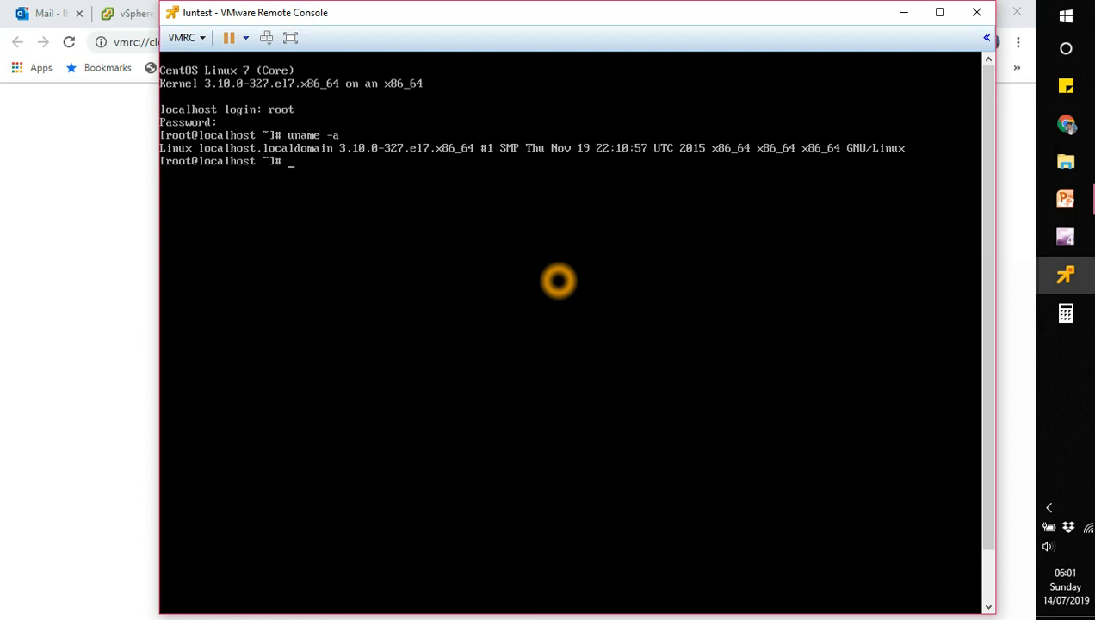
text(lscpu)
key(Return)
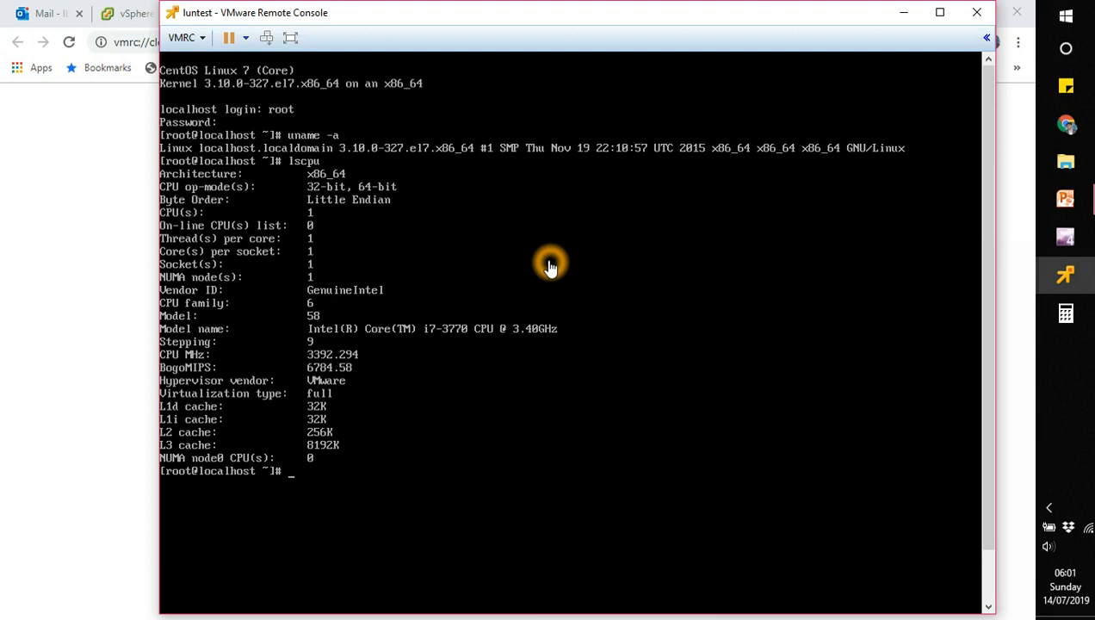
Step: Display the guest's memory information with cat /proc/meminfo
text(cd /tt)
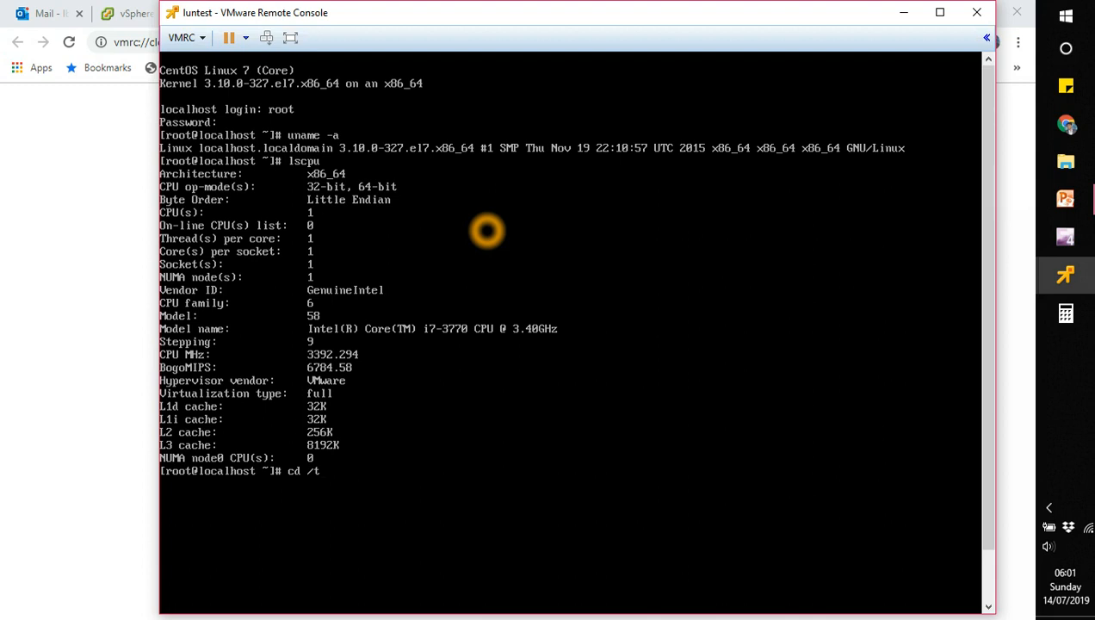
key(BackSpace)
key(BackSpace)
key(BackSpace)
text(/et)
key(BackSpace)
key(BackSpace)
key(BackSpace)
key(BackSpace)
key(BackSpace)
text(aaat)
key(BackSpace)
key(BackSpace)
key(BackSpace)
text(t /etc/)
key(BackSpace)
key(BackSpace)
key(BackSpace)
text(proc/mem)
key(Tab)
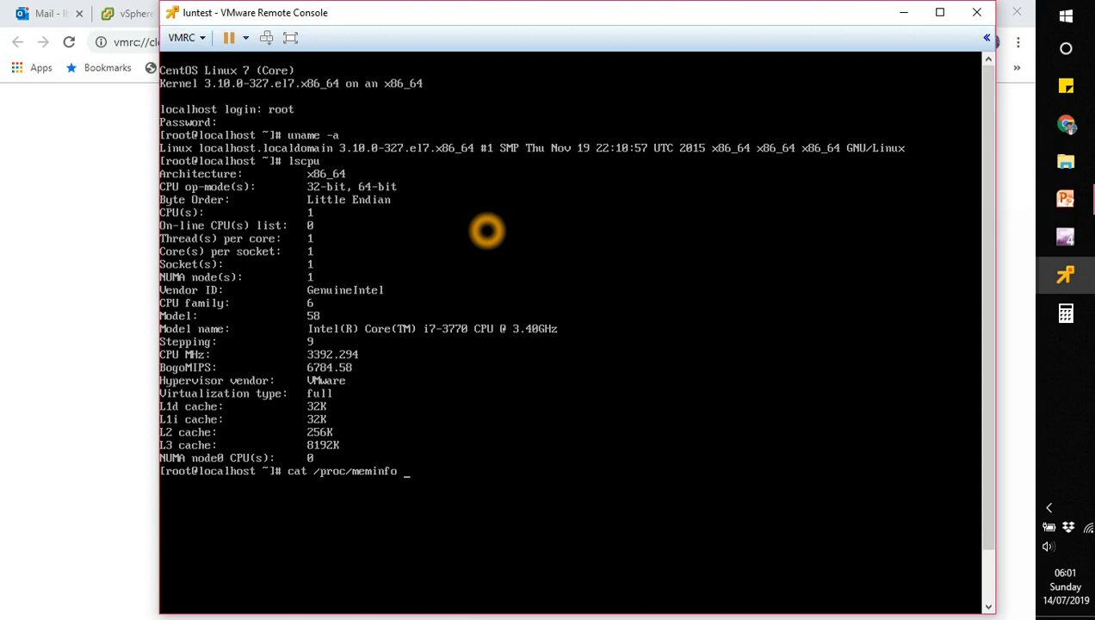
key(Return)
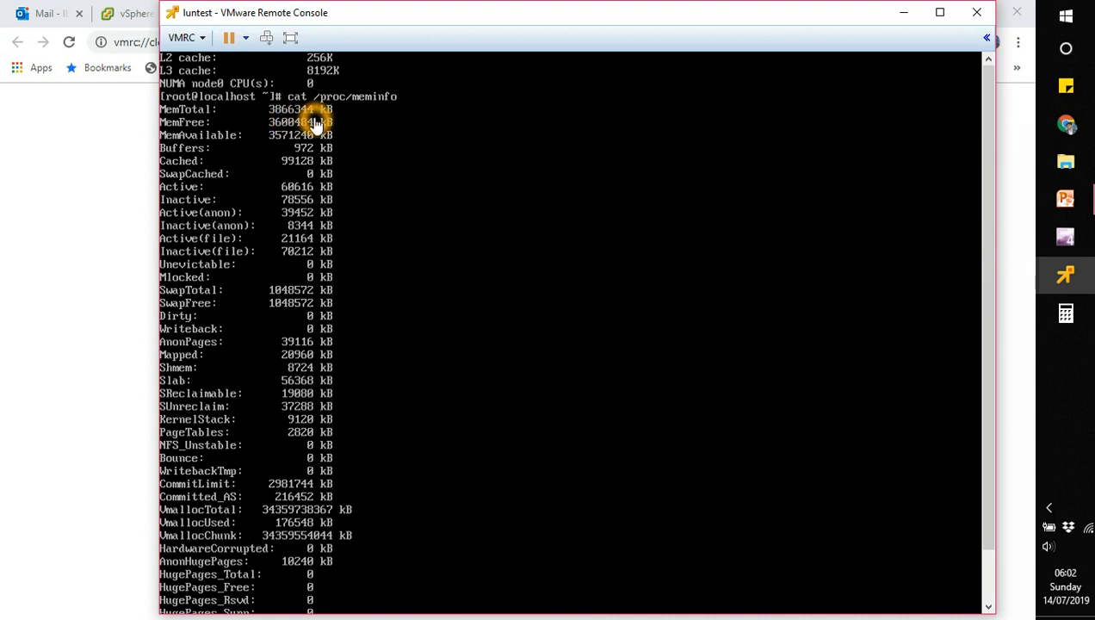
Step: Switch back to the vSphere Web Client and set the running luntest virtual machine's CPU count to 2, saving the change
click(904, 13)
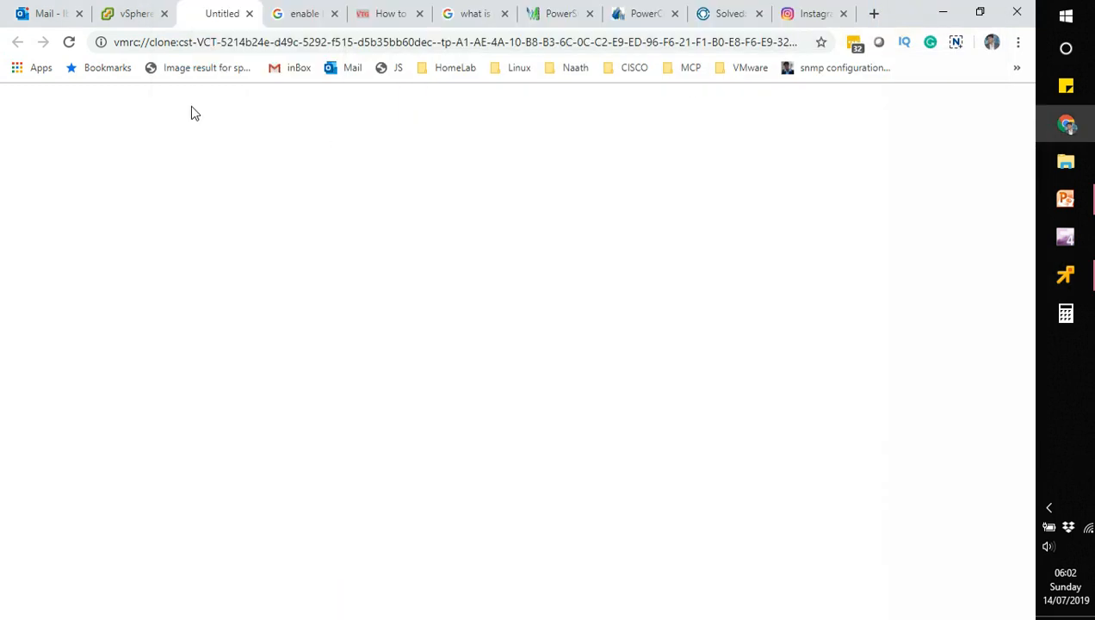
click(134, 14)
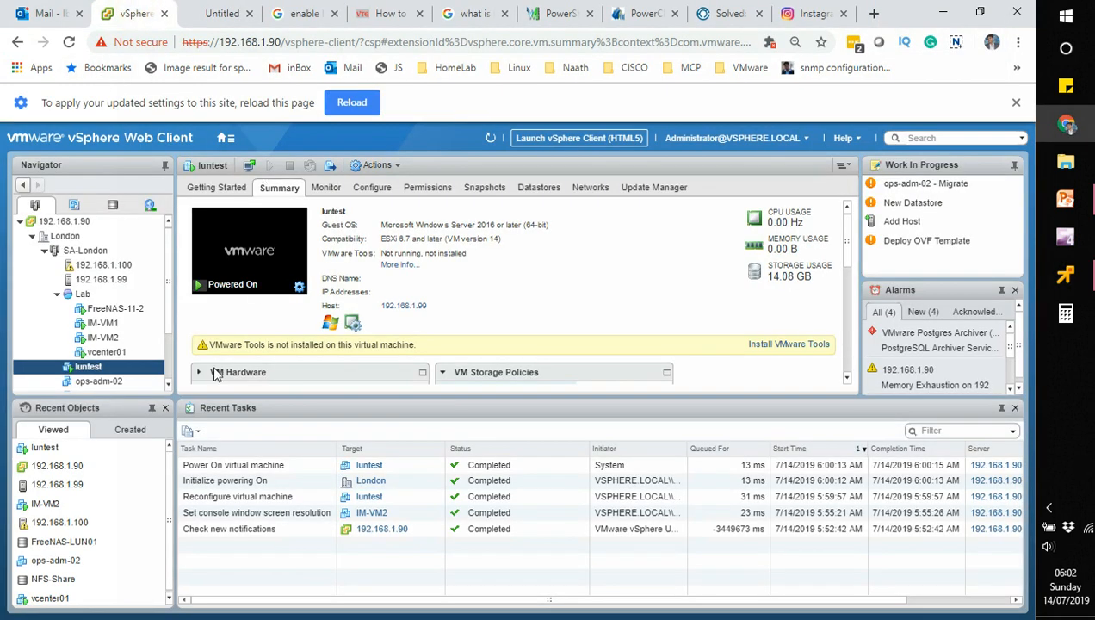
click(142, 372)
right_click(142, 372)
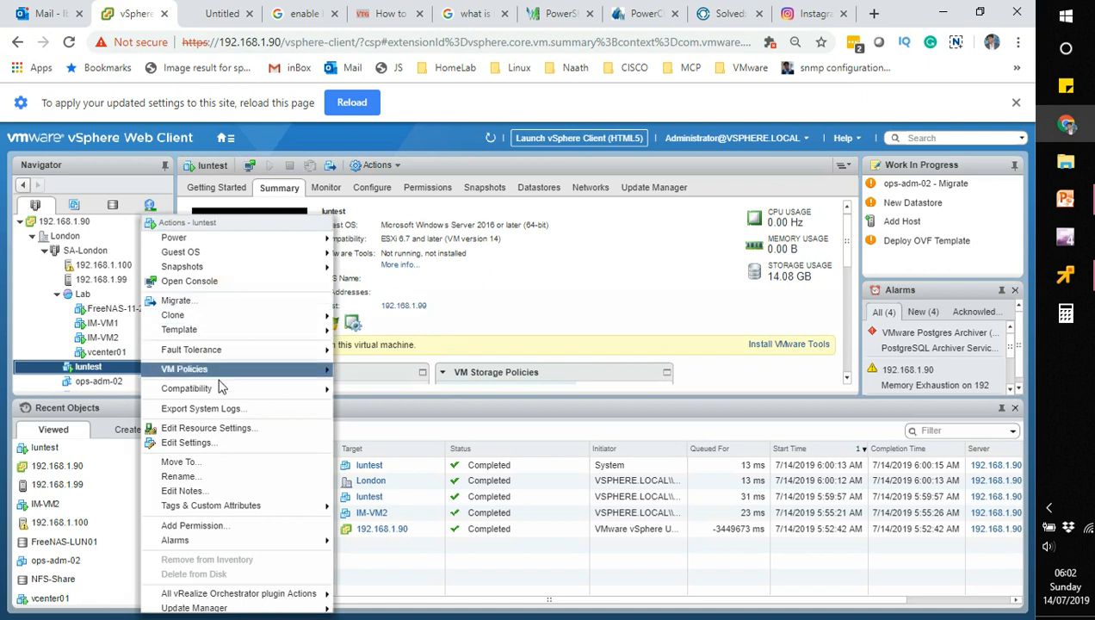
click(223, 441)
click(430, 274)
click(426, 273)
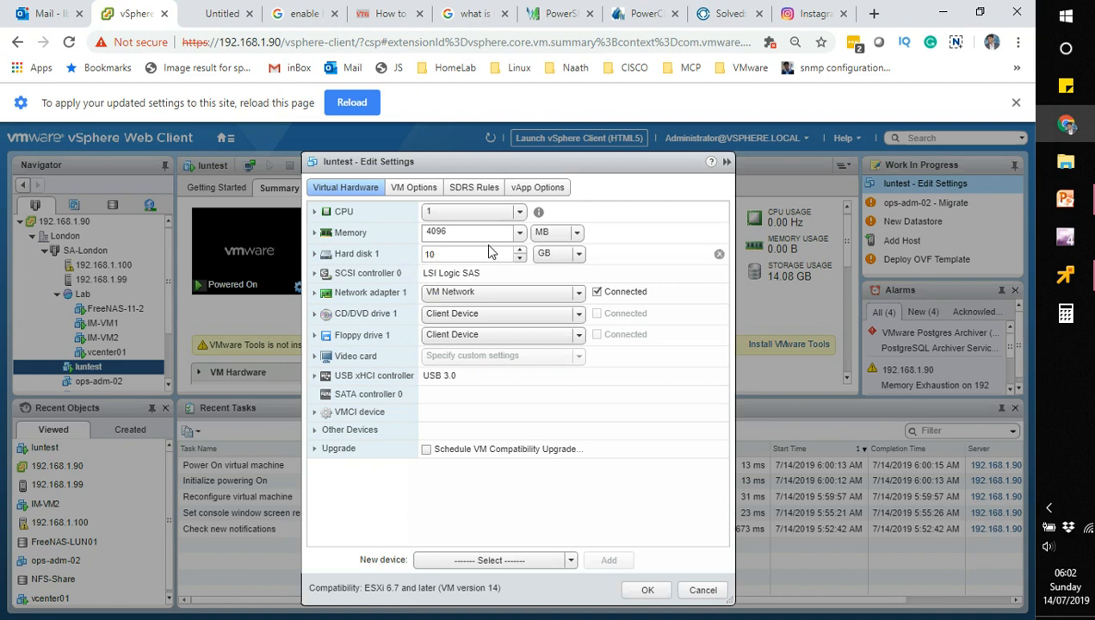
click(517, 214)
click(517, 214)
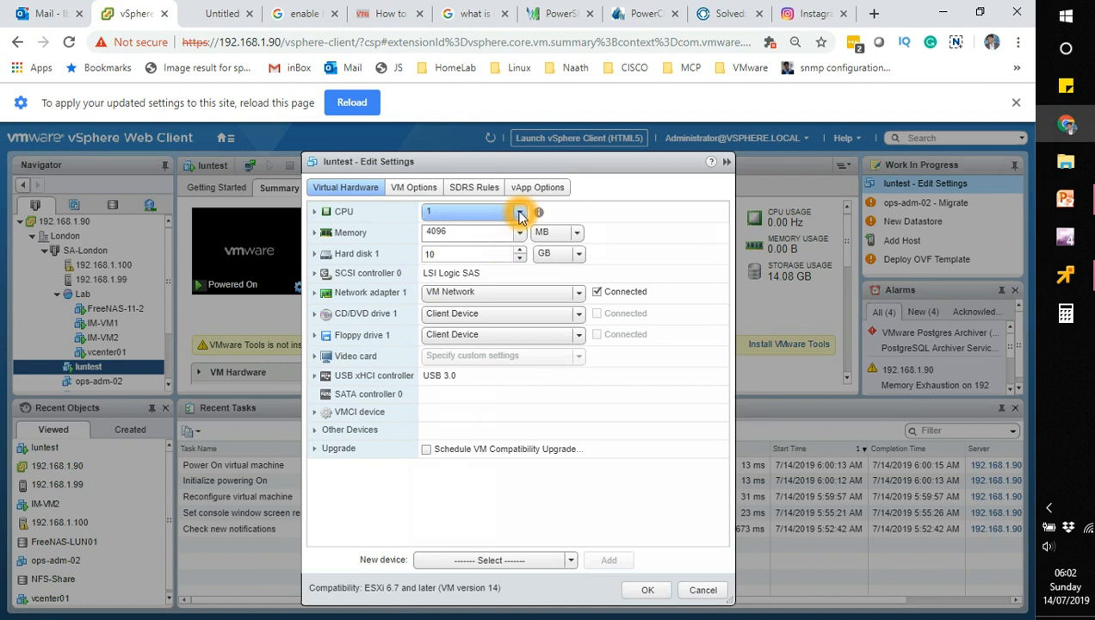
click(497, 245)
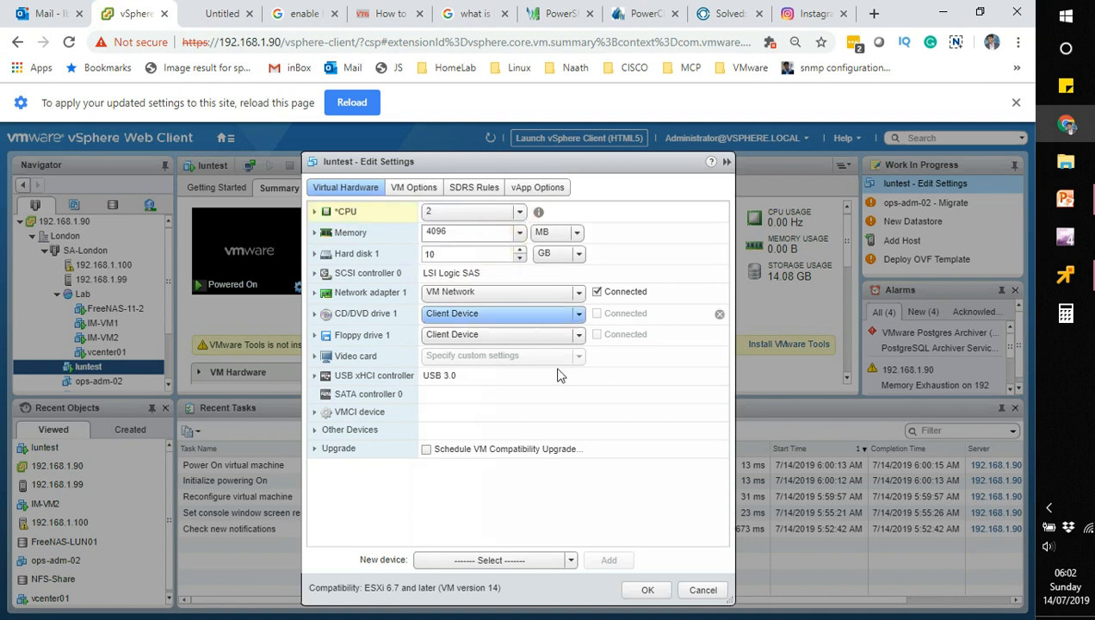
click(514, 239)
click(646, 590)
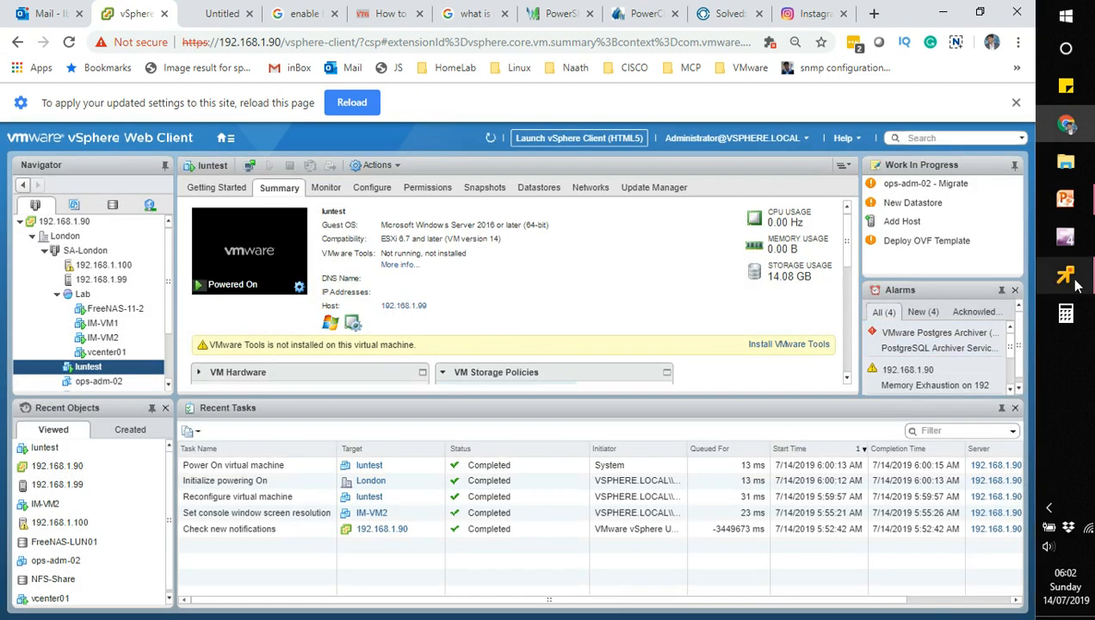
Step: Switch to the luntest VMware Remote Console, maximize its window and give the guest terminal the input focus
mouse_move(1066, 274)
click(973, 354)
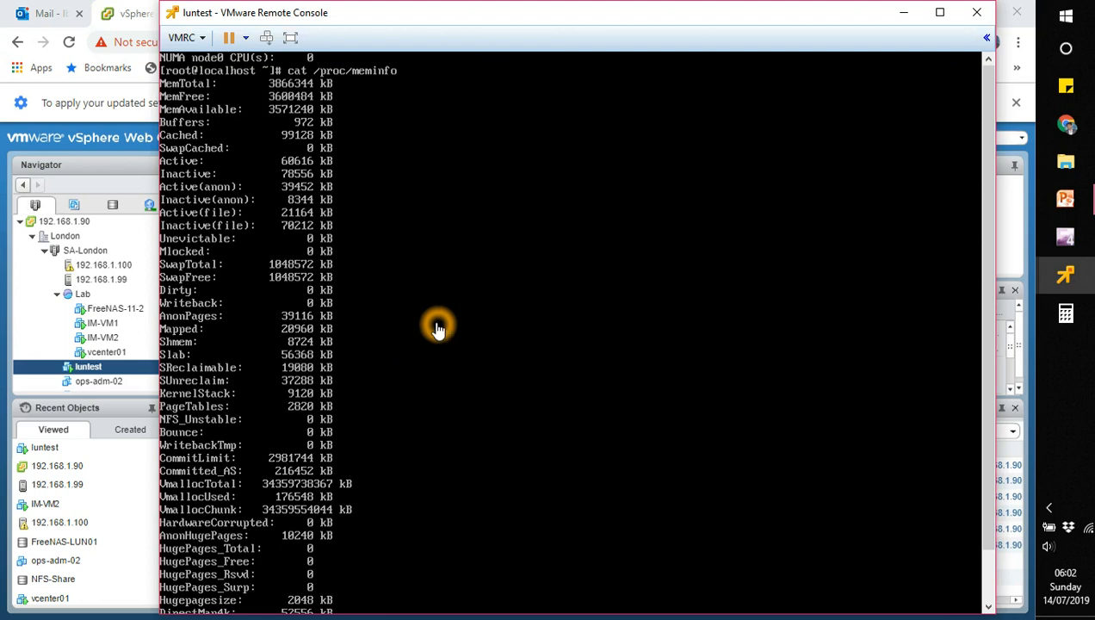
drag(688, 15, 646, 1)
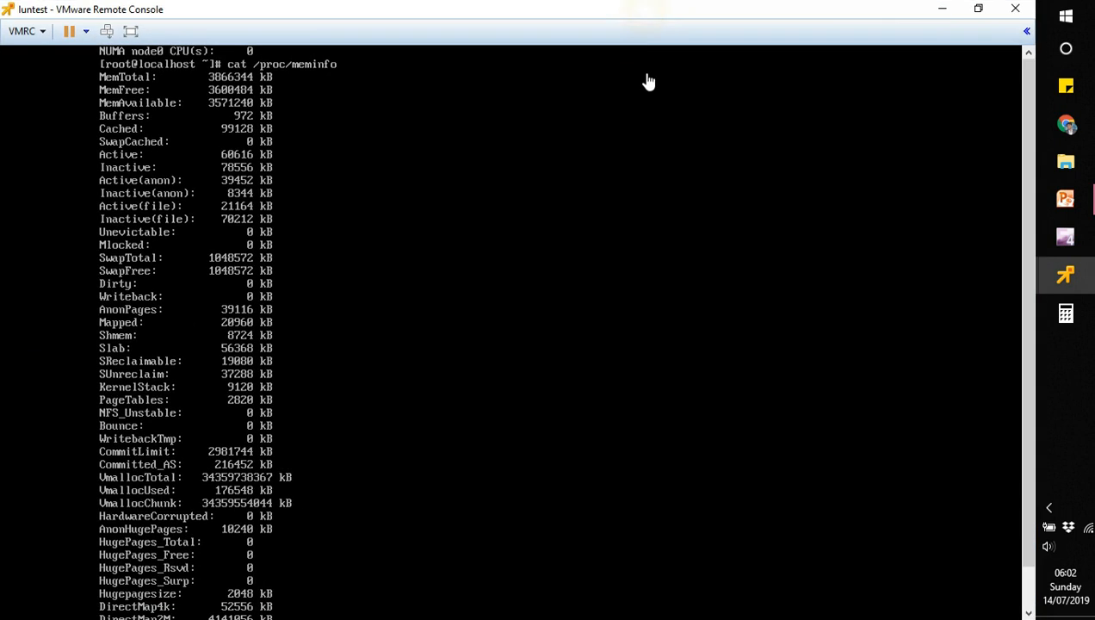
click(618, 303)
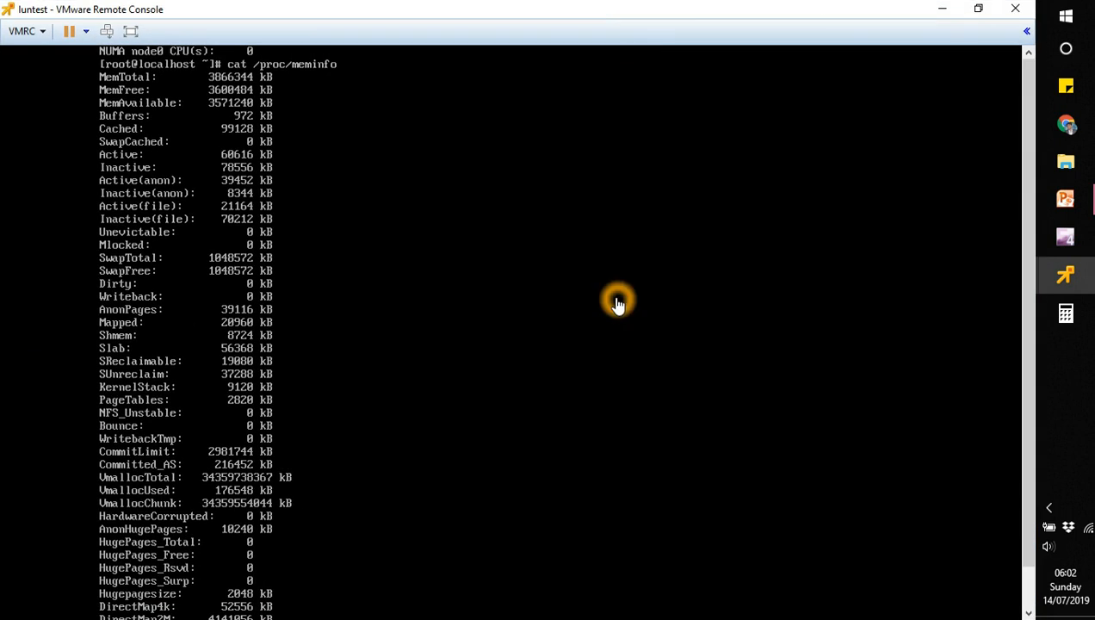
click(973, 15)
click(789, 221)
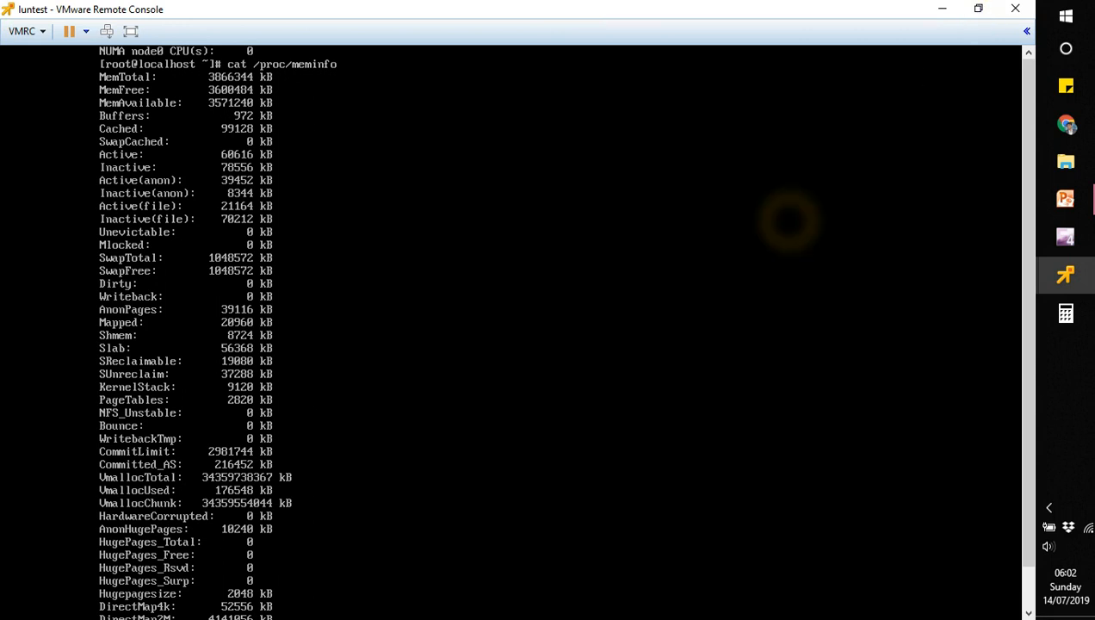
Step: Clear the guest terminal and print the CPU details with lscpu, checking the CPU count
key(Return)
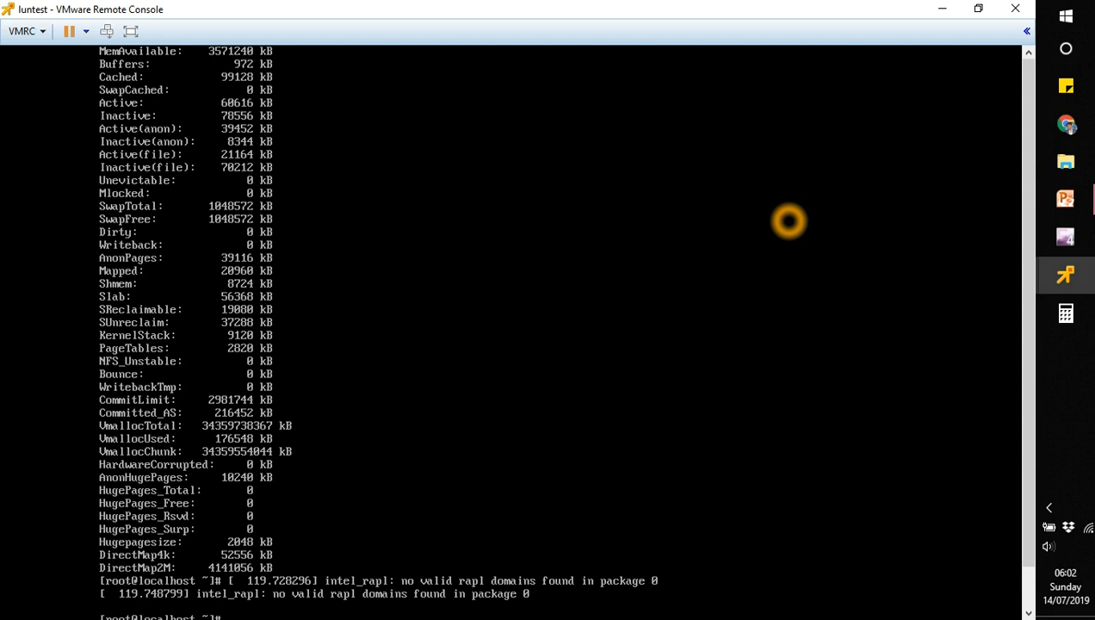
key(ctrl+l)
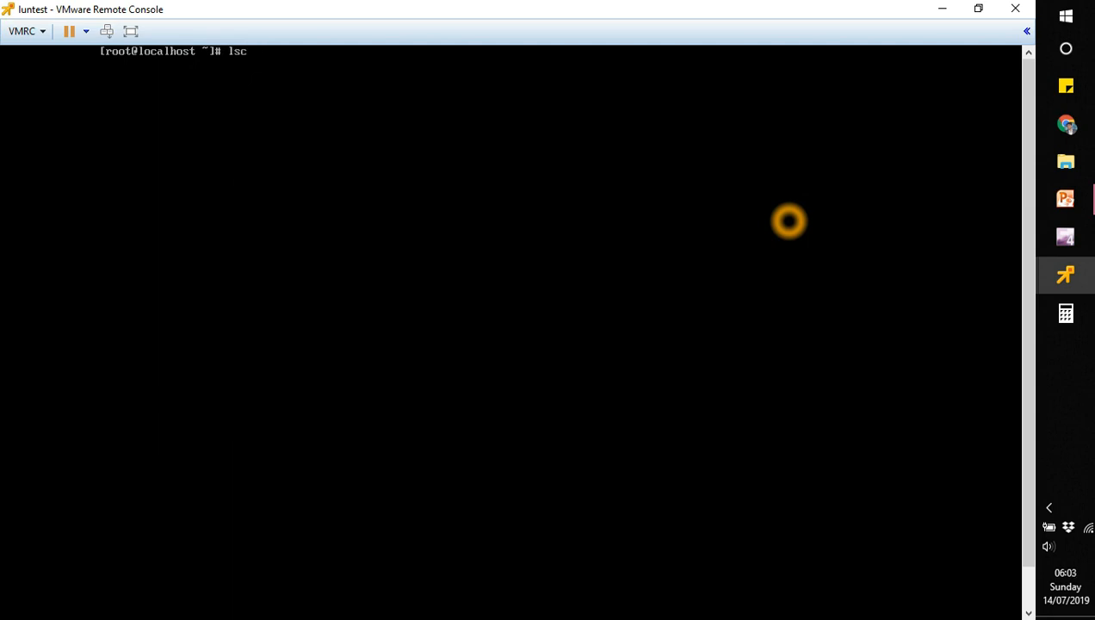
key(Return)
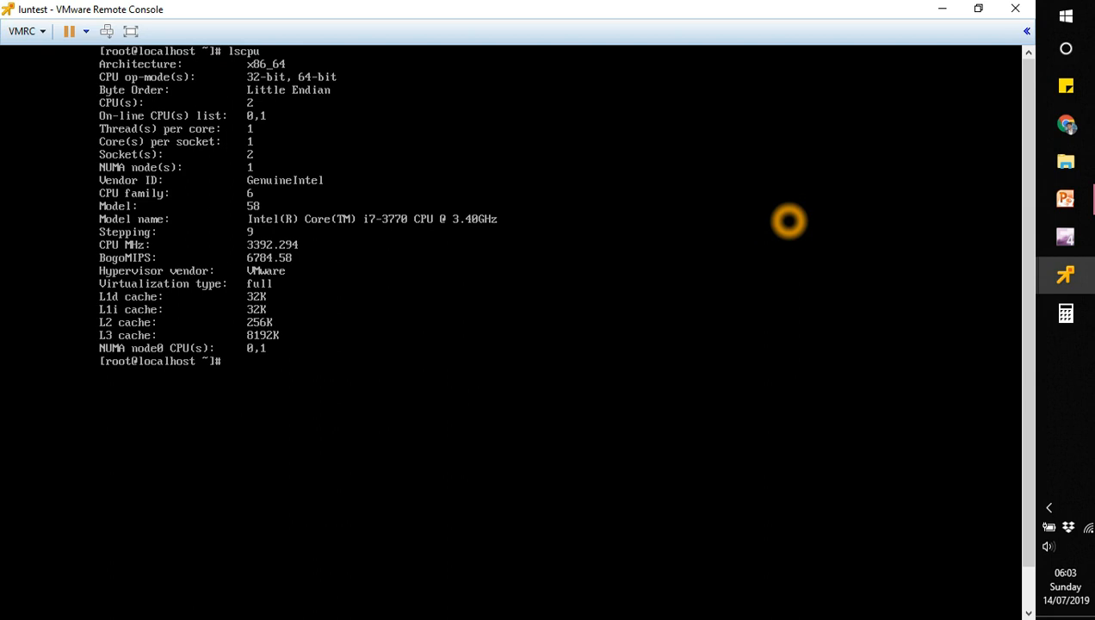
click(254, 107)
click(846, 39)
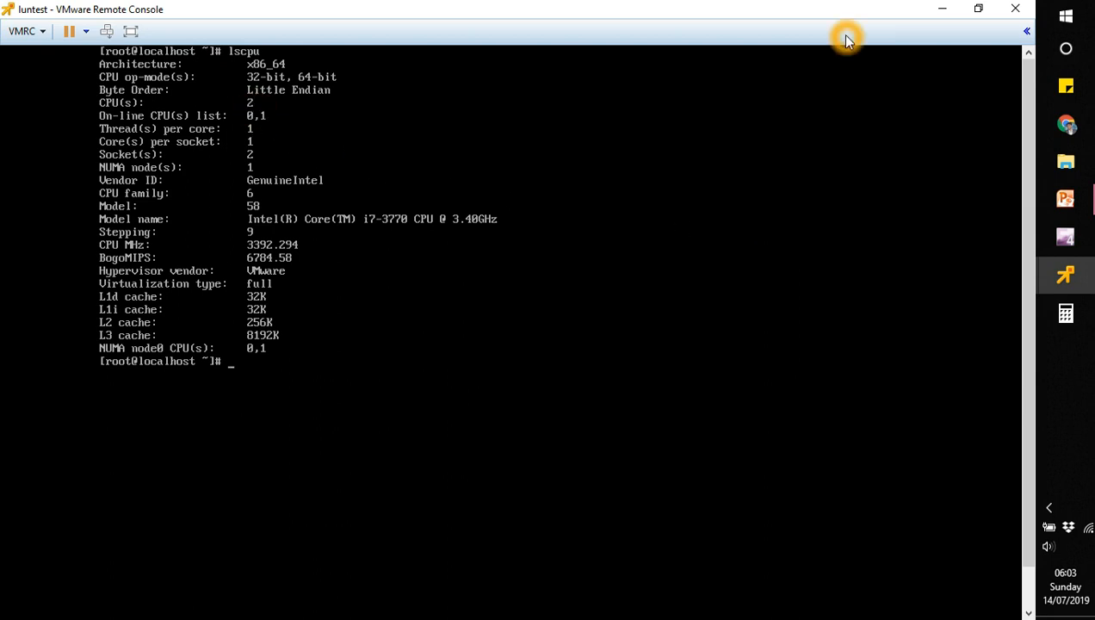
Step: Restore the console window down, switch to the vSphere Web Client and set the luntest virtual machine's CPU count to 4, saving the change
mouse_move(839, 7)
mouse_down()
mouse_move(841, 316)
mouse_move(844, 16)
mouse_up()
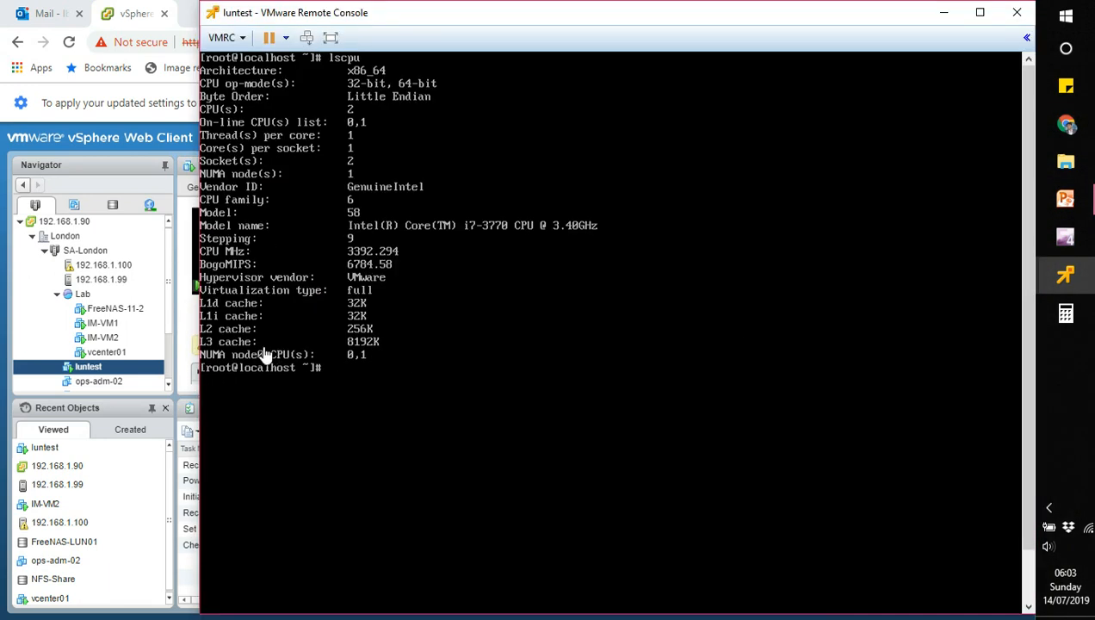
click(139, 375)
right_click(139, 369)
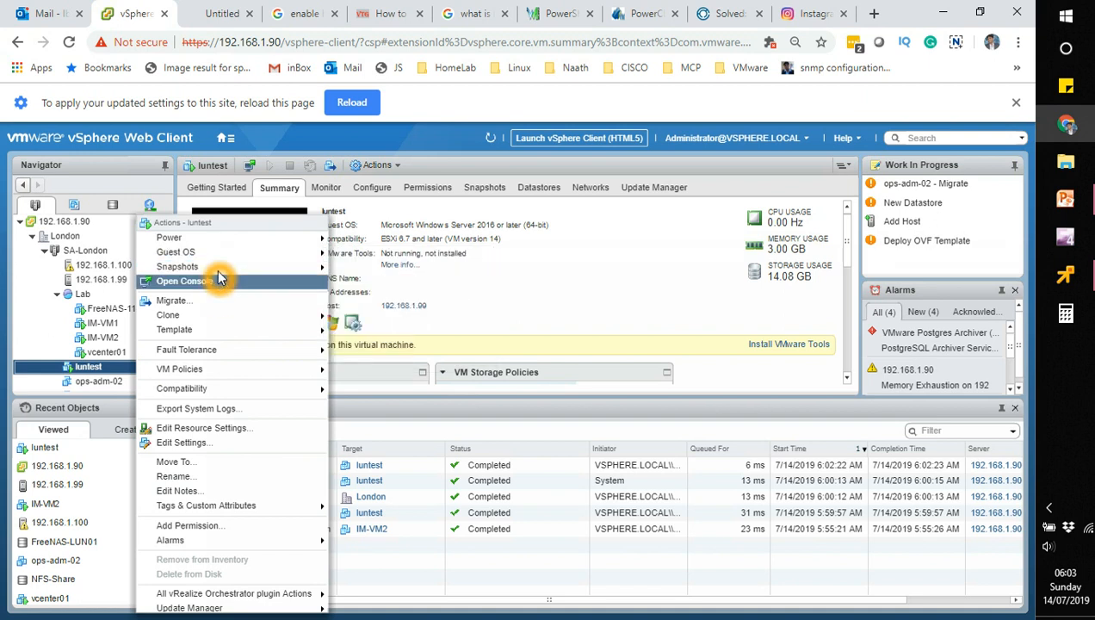
click(199, 443)
click(424, 217)
click(441, 235)
click(520, 218)
click(468, 256)
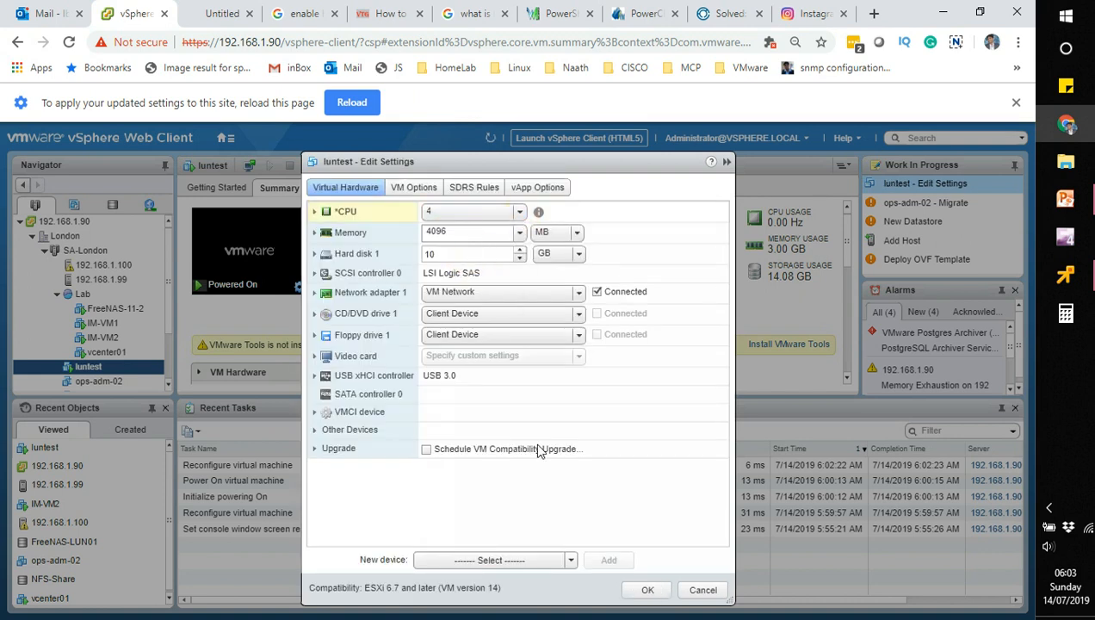
click(654, 590)
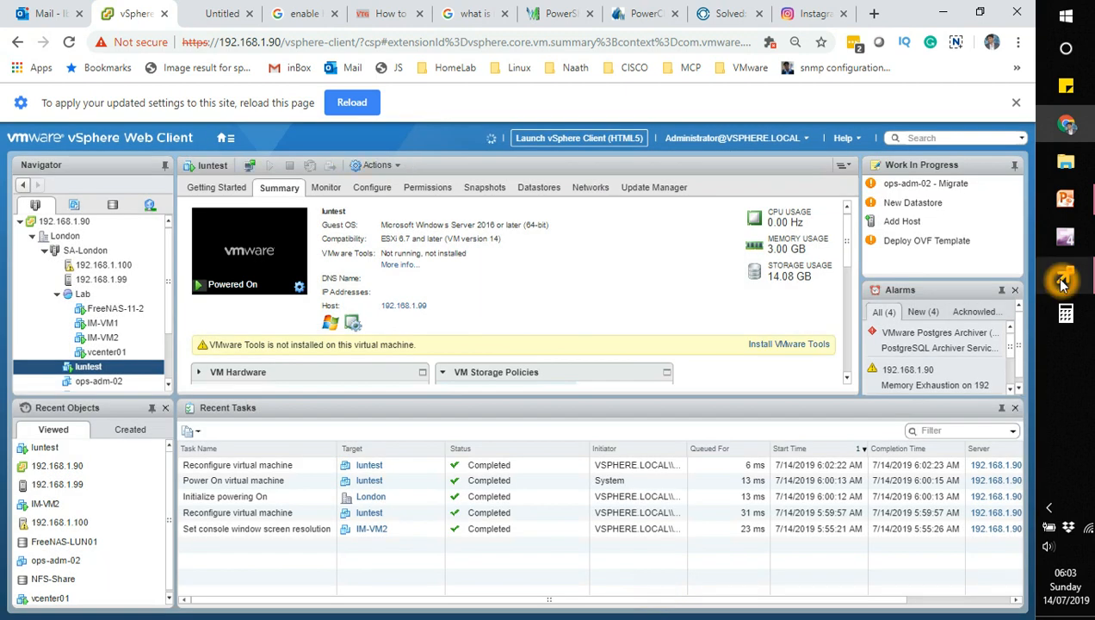
Step: Switch to the luntest VMware Remote Console, get a fresh prompt and recall the lscpu command without running it
mouse_move(1052, 284)
click(897, 323)
click(594, 291)
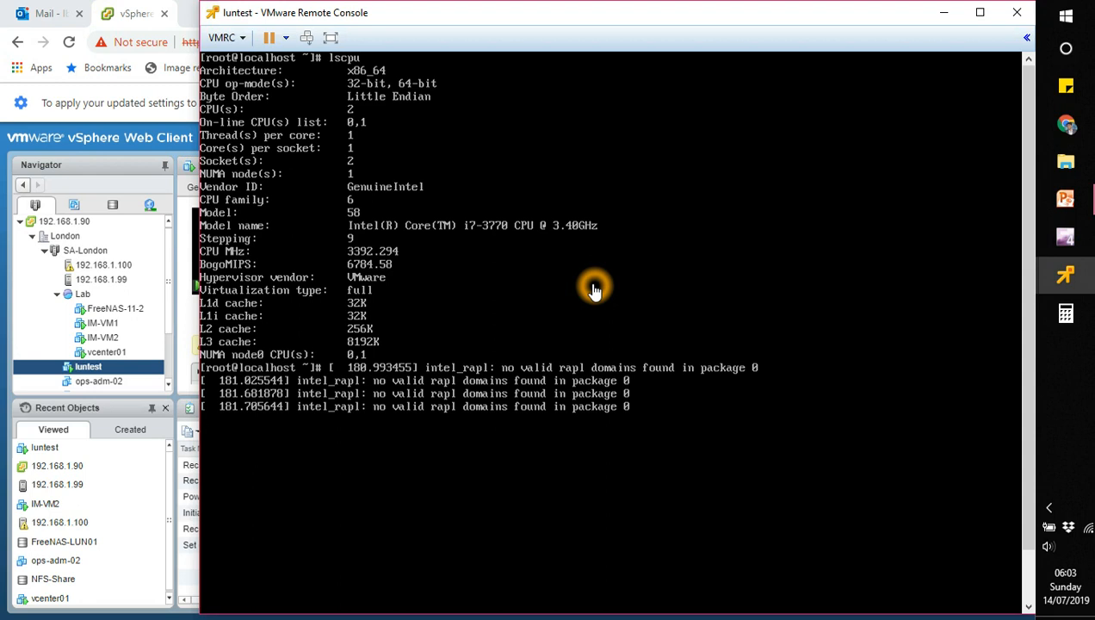
click(645, 323)
key(Return)
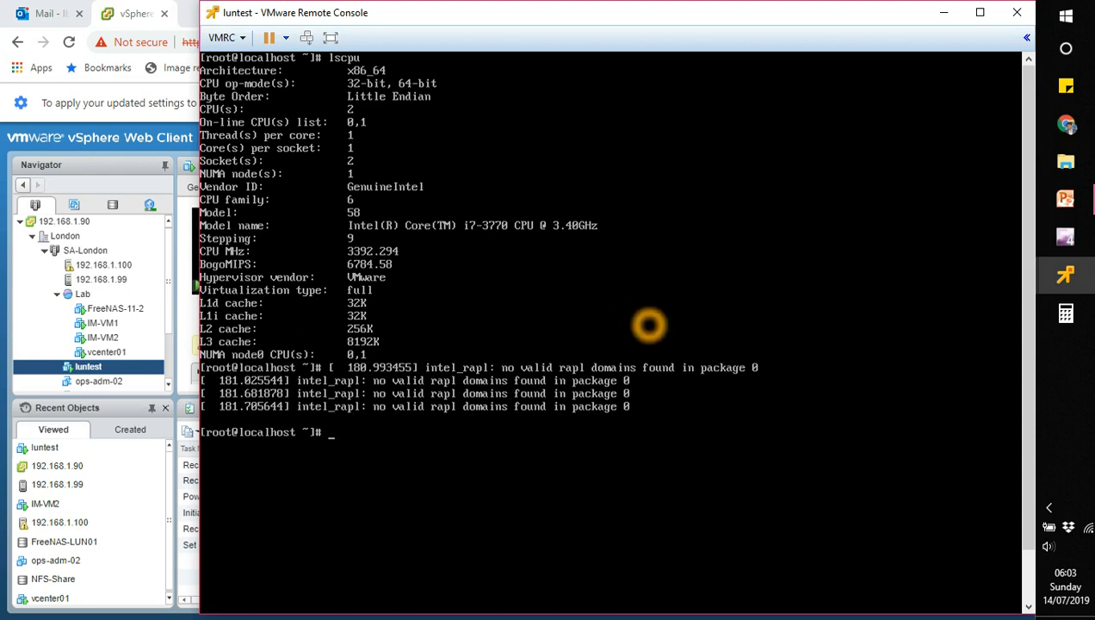
key(Up)
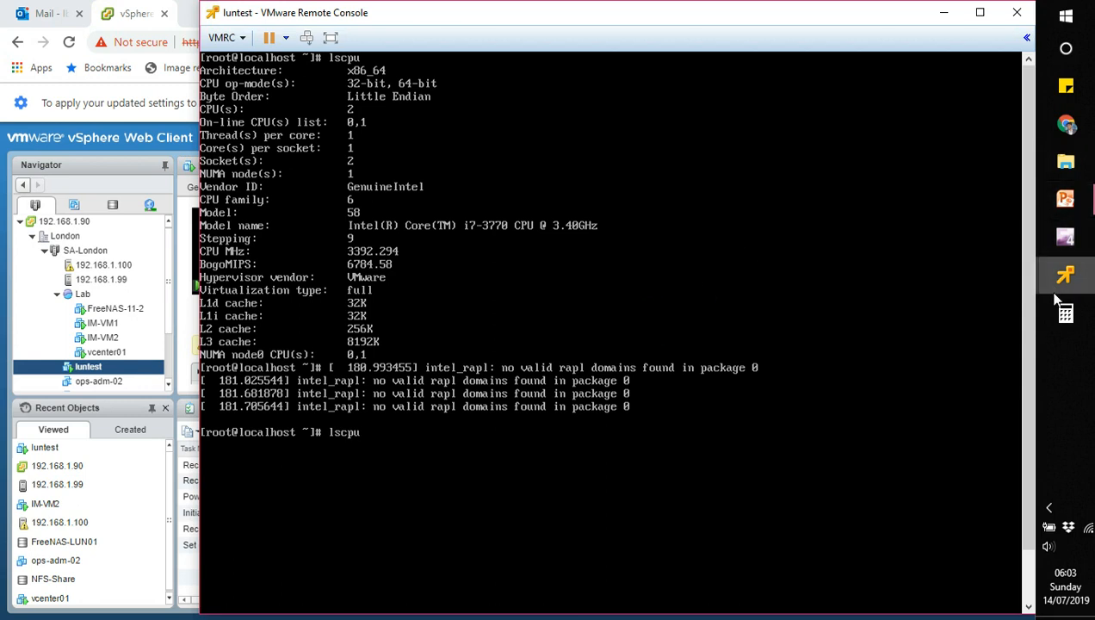
Step: Capture the console's lscpu output with Snipping Tool and arrange the snip and the luntest console side by side
click(1076, 19)
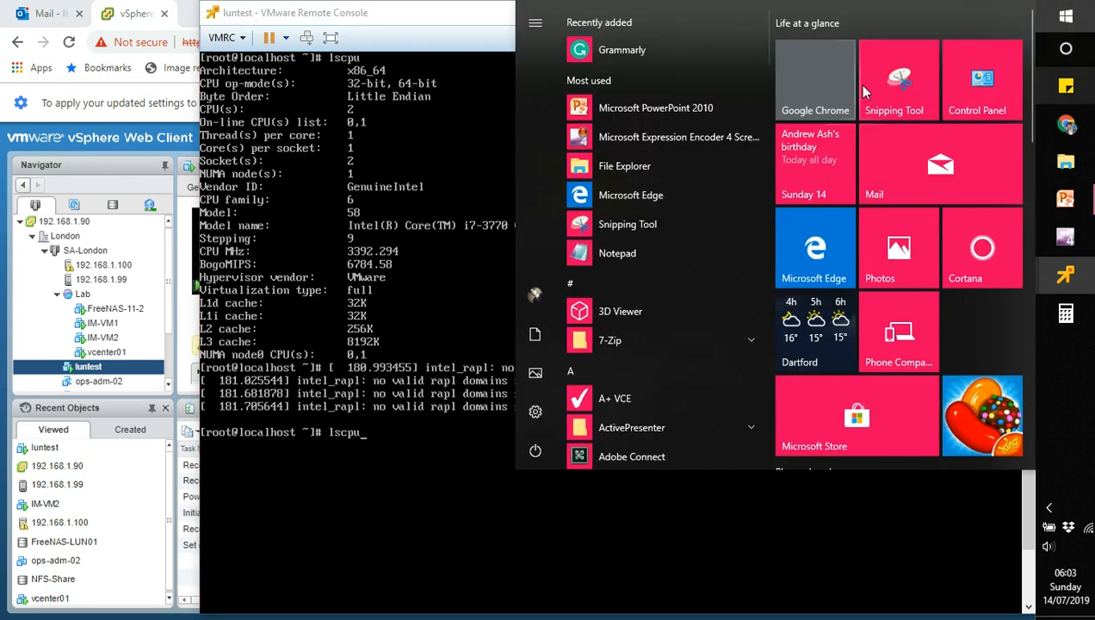
click(906, 84)
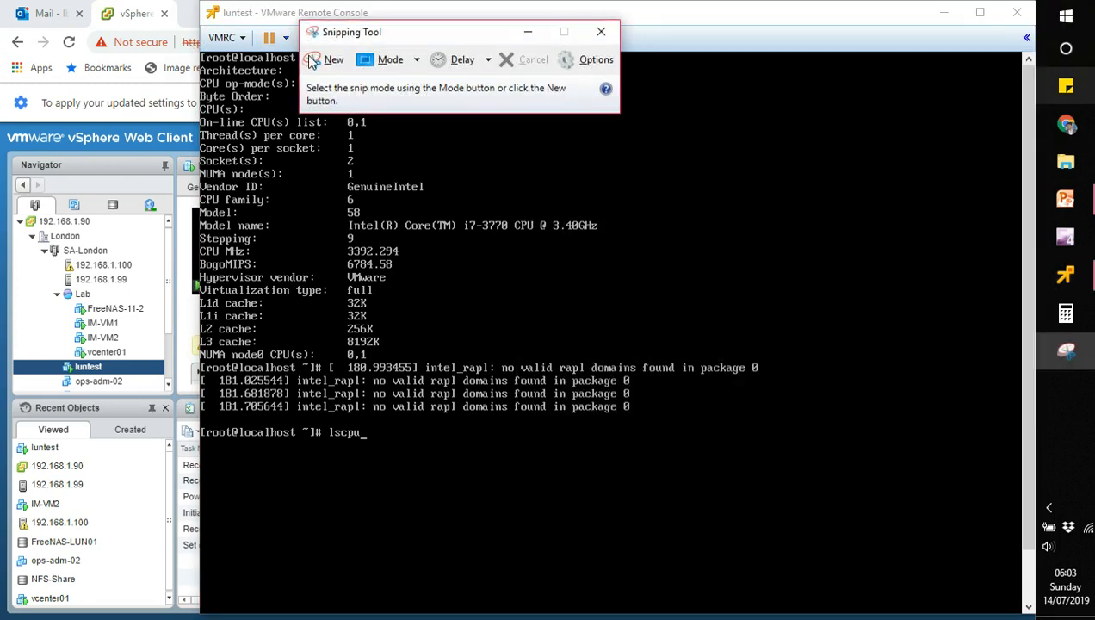
click(326, 59)
drag(201, 6, 786, 448)
drag(548, 24, 1036, 481)
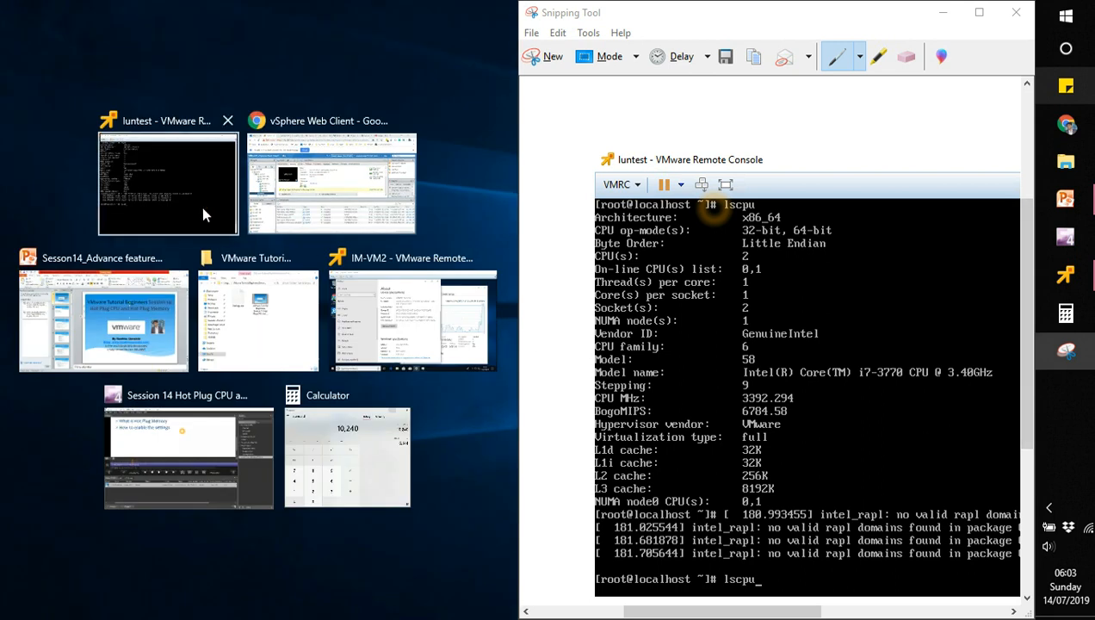
click(202, 206)
click(256, 456)
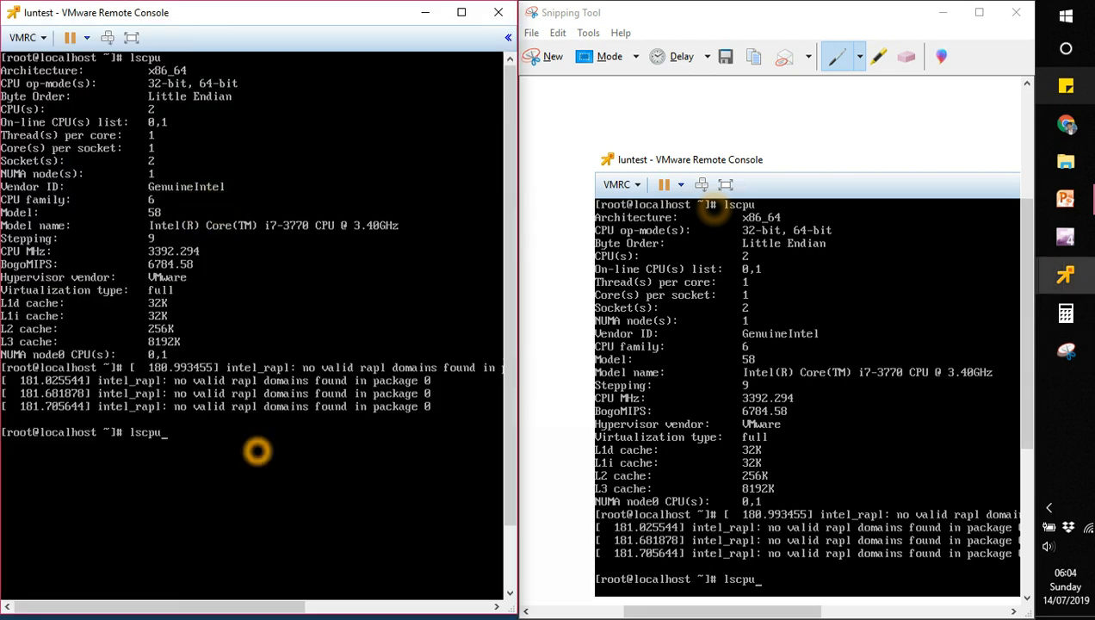
Step: Run lscpu in the guest and compare its CPU count with the one in the snip
key(Return)
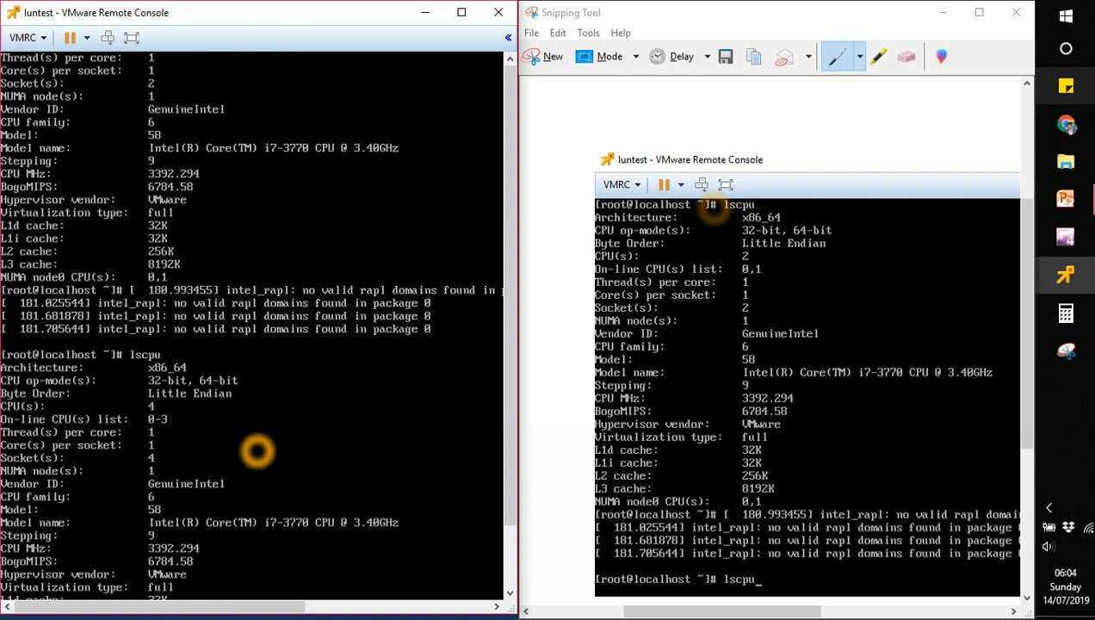
click(30, 410)
click(151, 412)
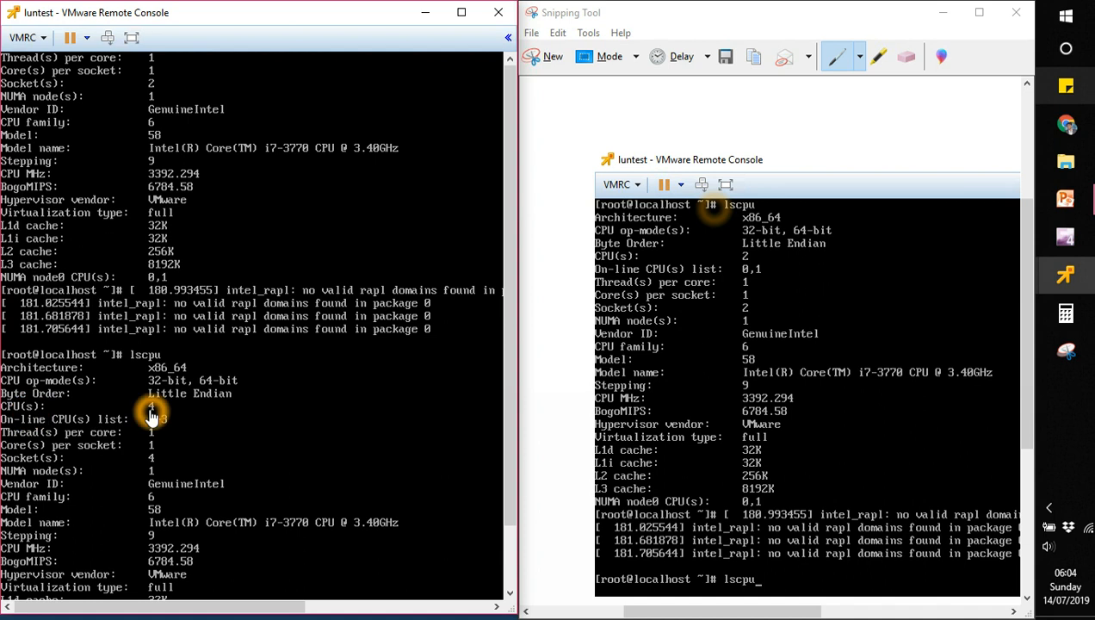
click(748, 286)
click(749, 258)
click(738, 252)
click(744, 253)
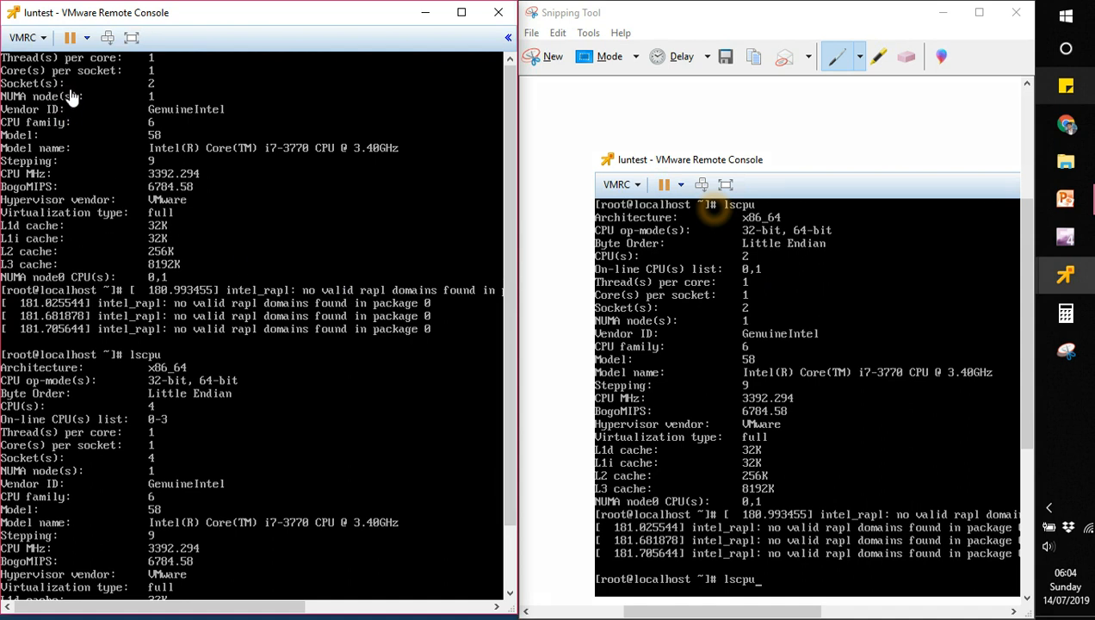
Step: Examine the remaining CPU details, such as sockets and model, in the new lscpu output and the snip
drag(511, 131, 507, 131)
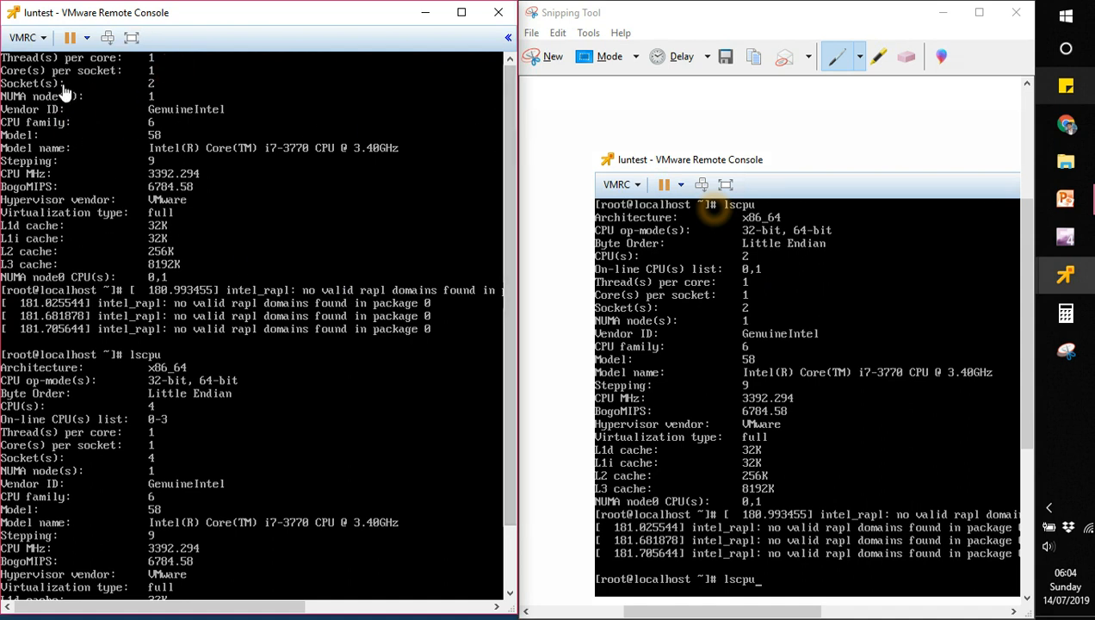
click(89, 160)
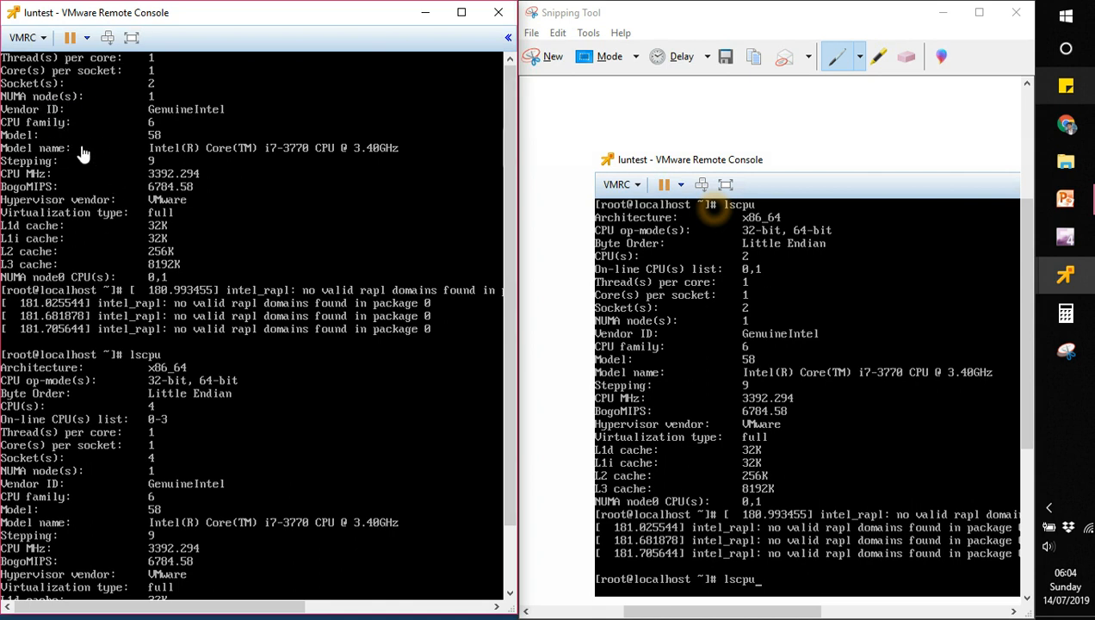
click(716, 326)
click(723, 342)
click(720, 258)
click(765, 395)
click(744, 345)
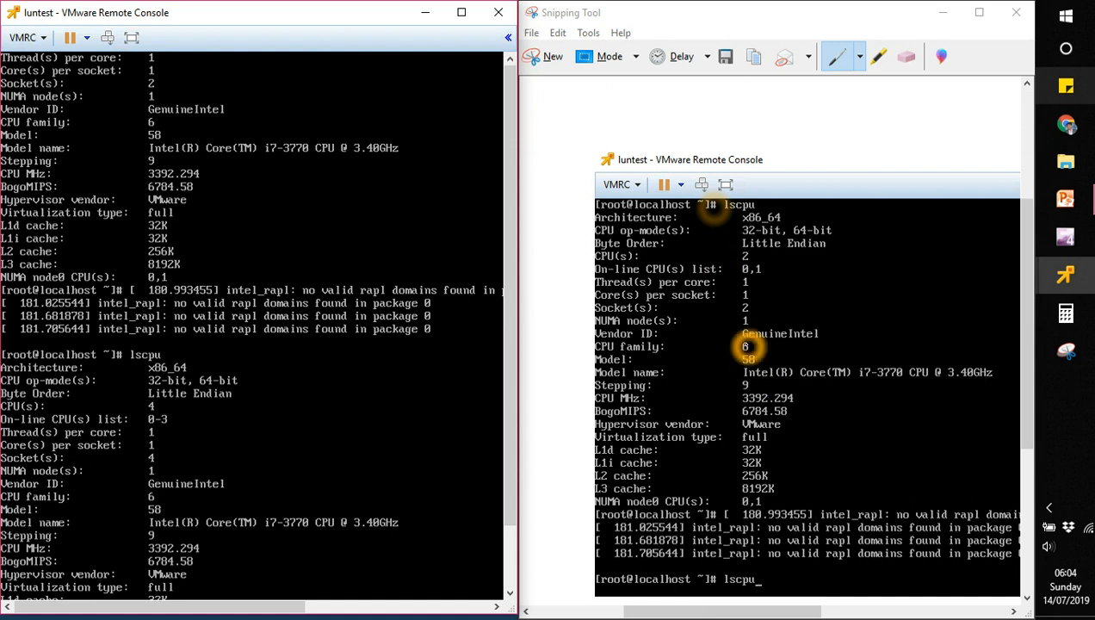
click(32, 477)
click(39, 504)
click(159, 506)
click(11, 402)
click(177, 407)
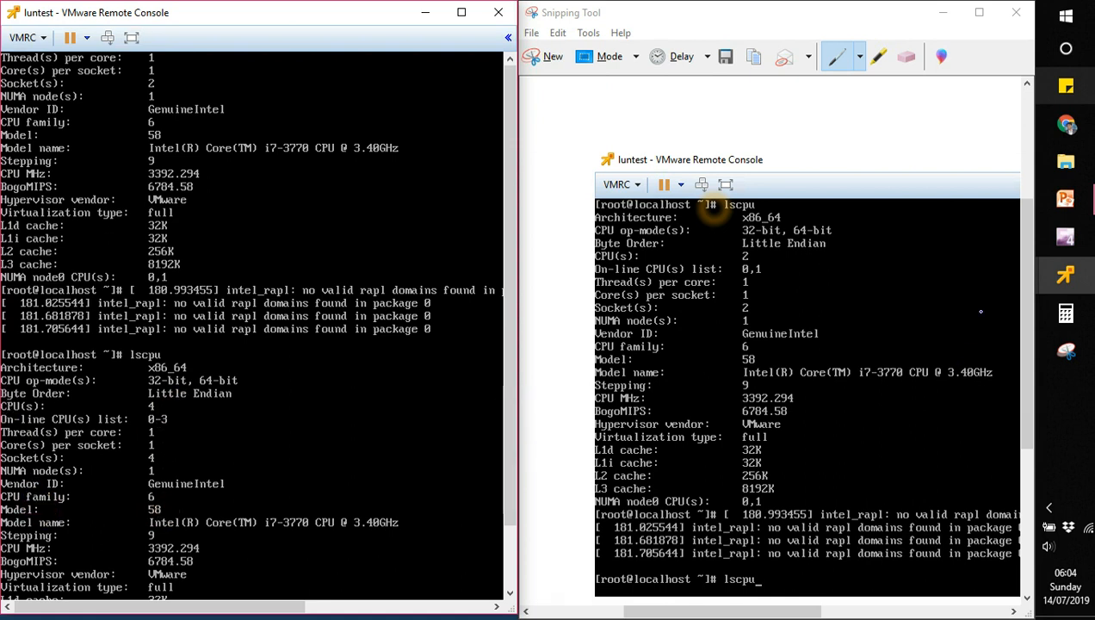
Step: Clear the guest terminal and display the memory information with cat /proc/meminfo
click(1083, 281)
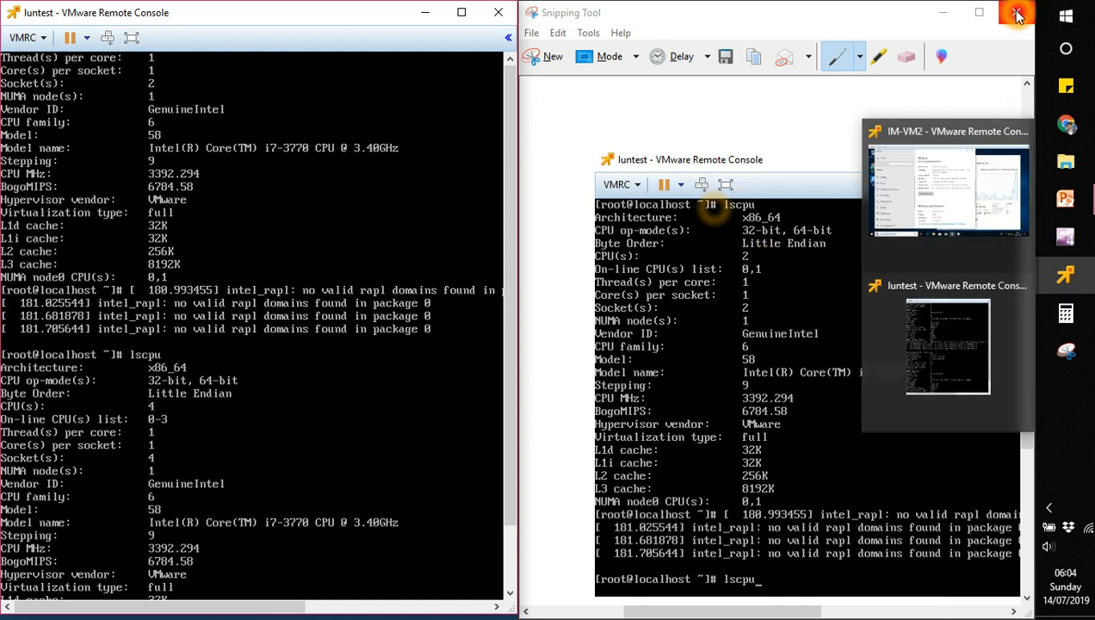
click(294, 349)
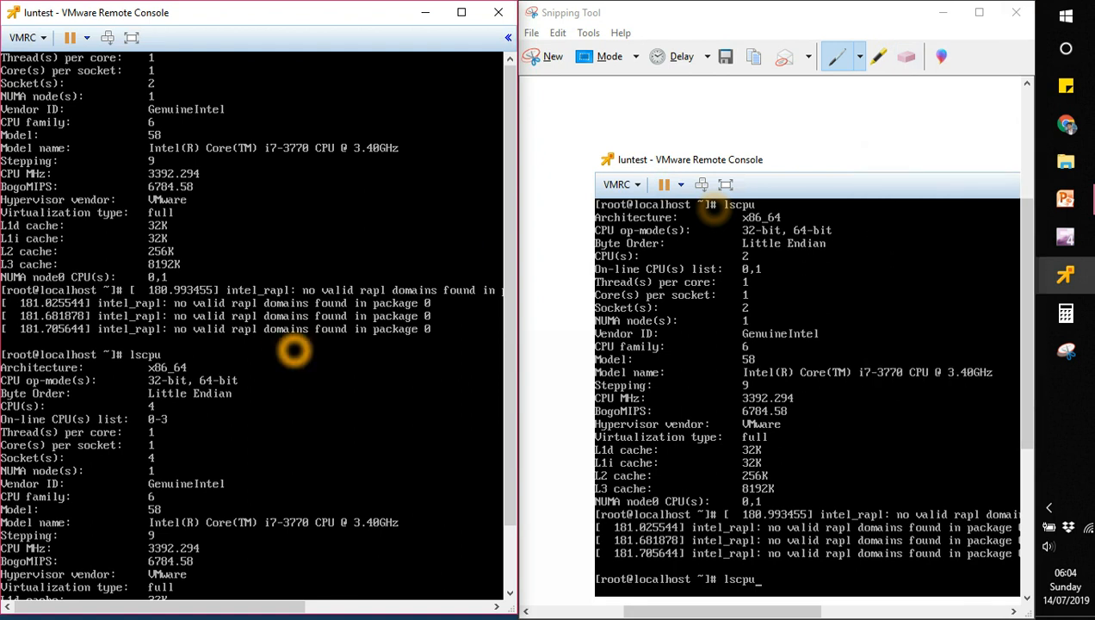
key(ctrl+l)
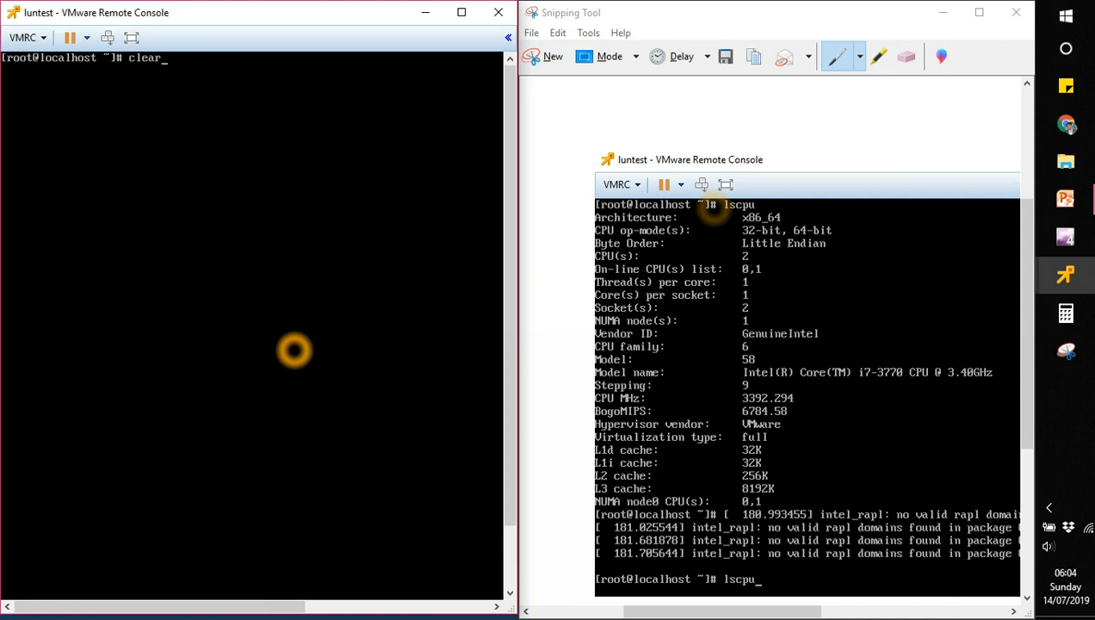
key(Up)
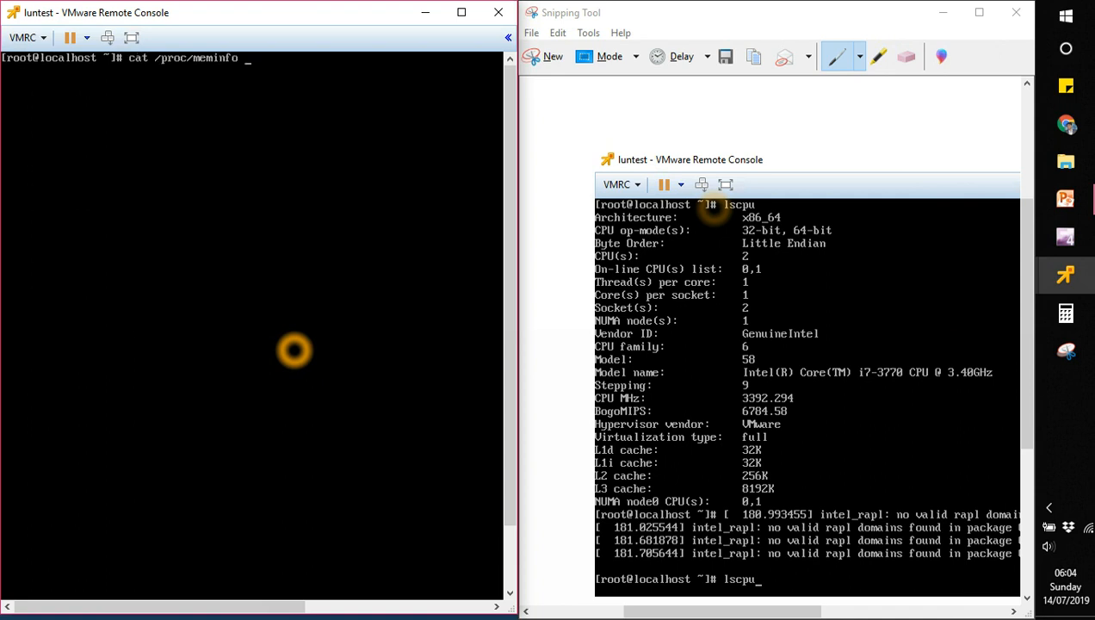
key(Return)
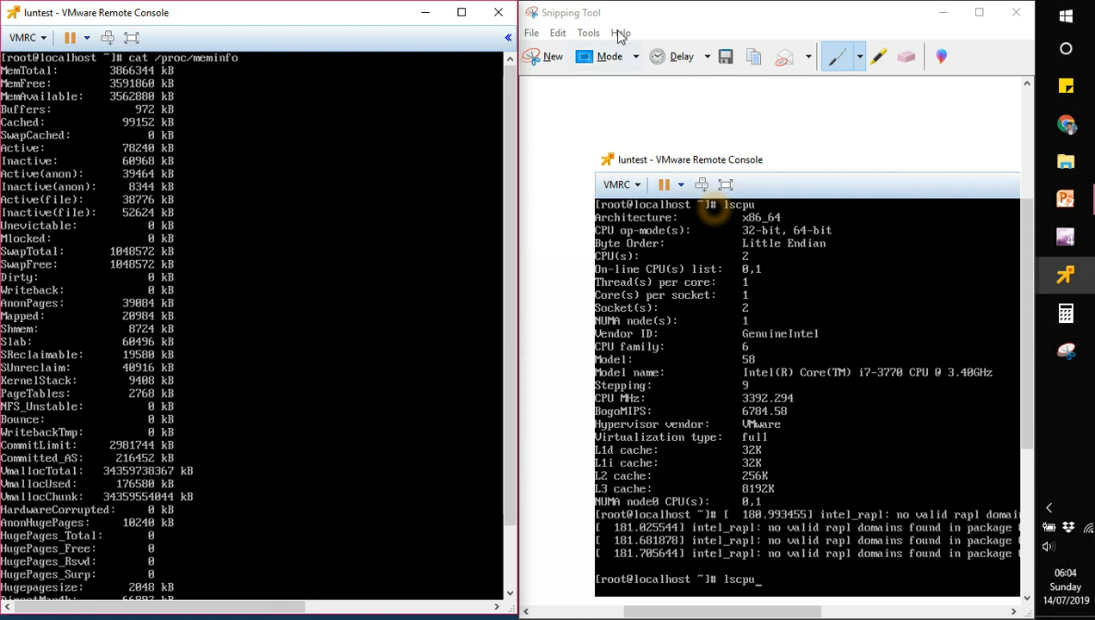
Step: Take a new snip of the /proc/meminfo output and place it beside the luntest console
click(551, 57)
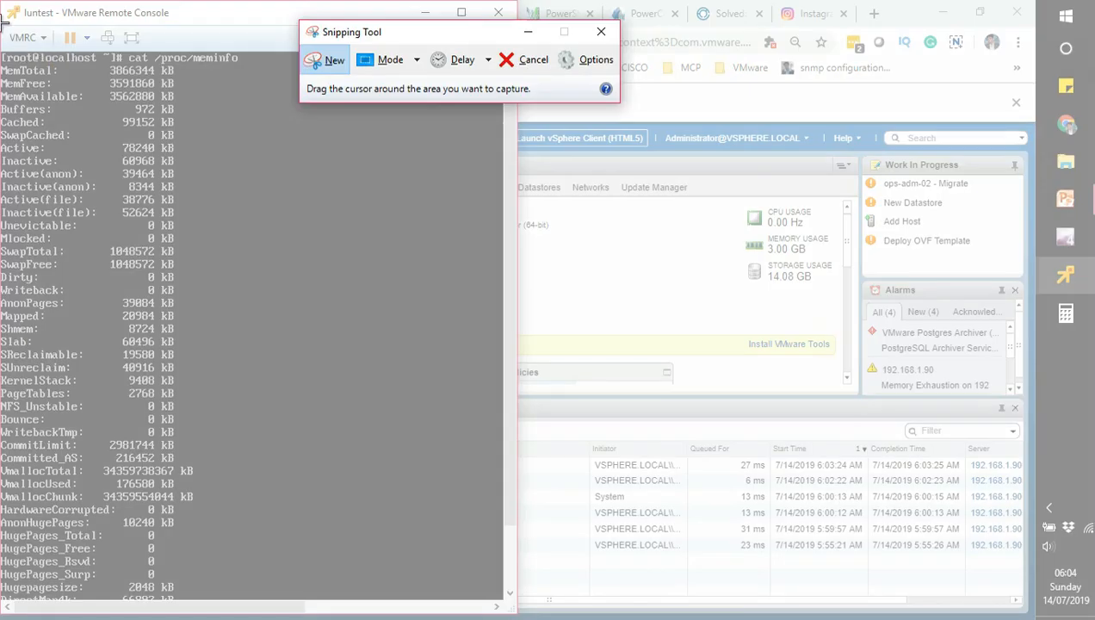
drag(4, 11, 372, 608)
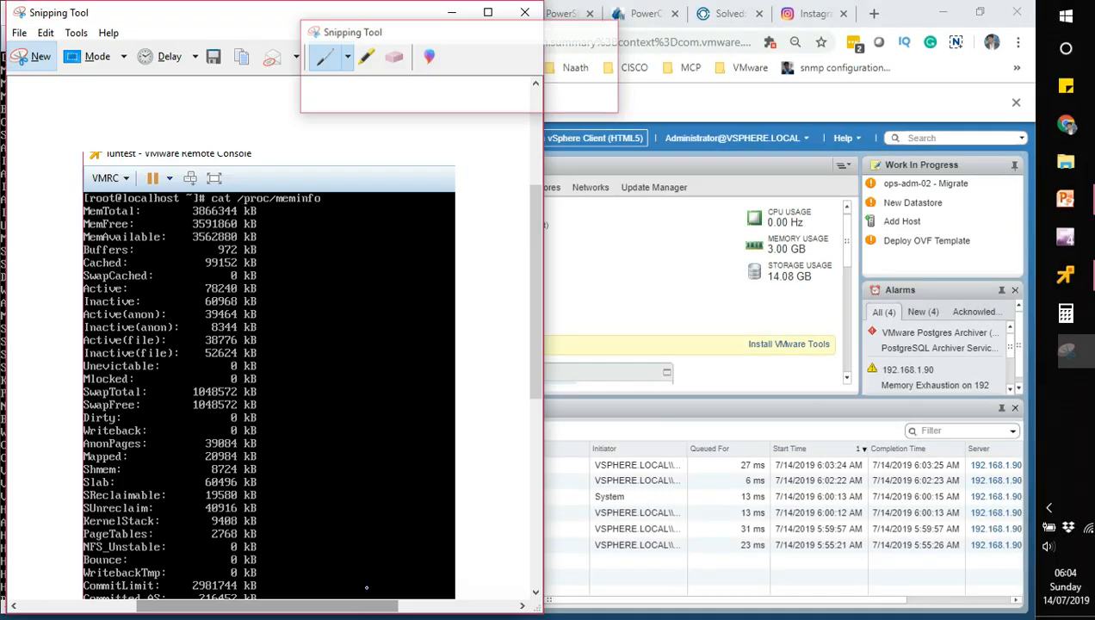
drag(347, 13, 823, 3)
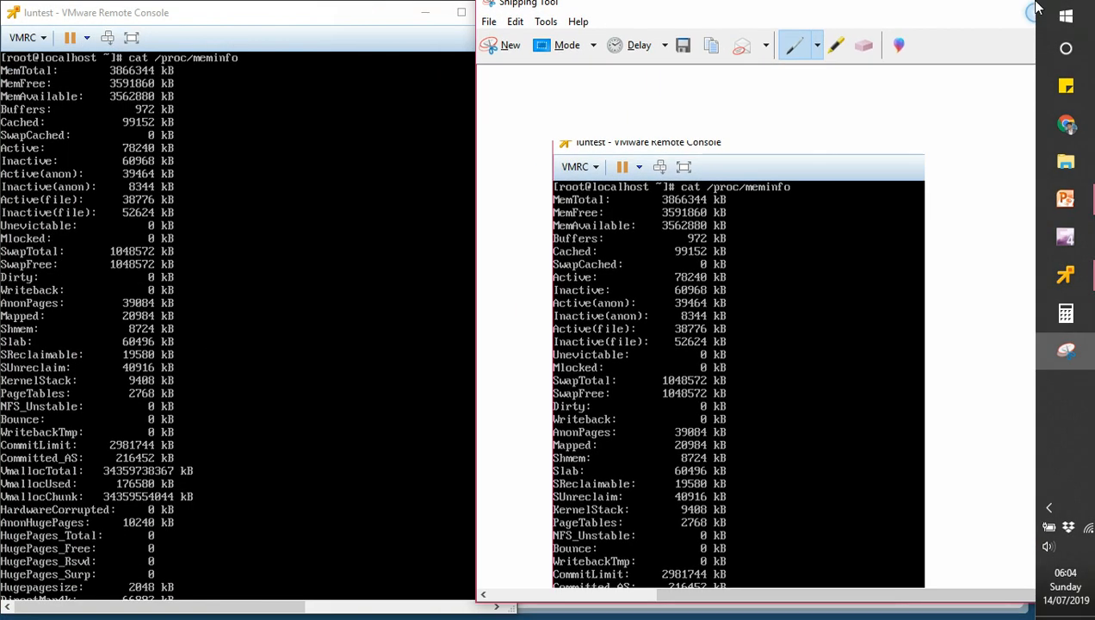
drag(1038, 6, 1035, 7)
click(411, 149)
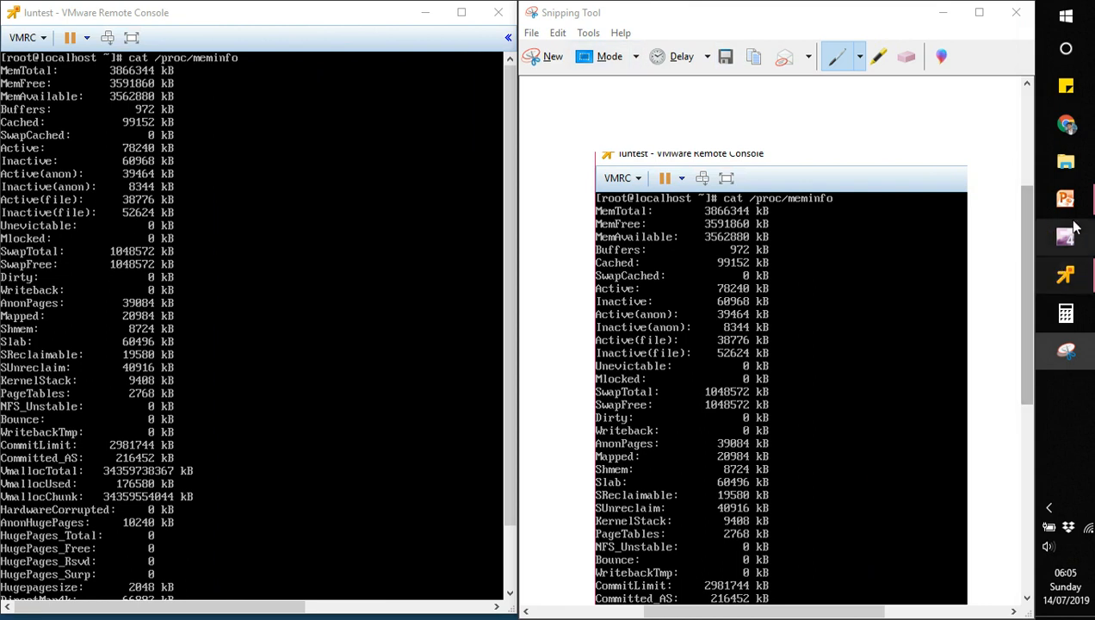
Step: Switch to the vSphere Web Client in Chrome and open the luntest virtual machine's settings for editing
click(1067, 129)
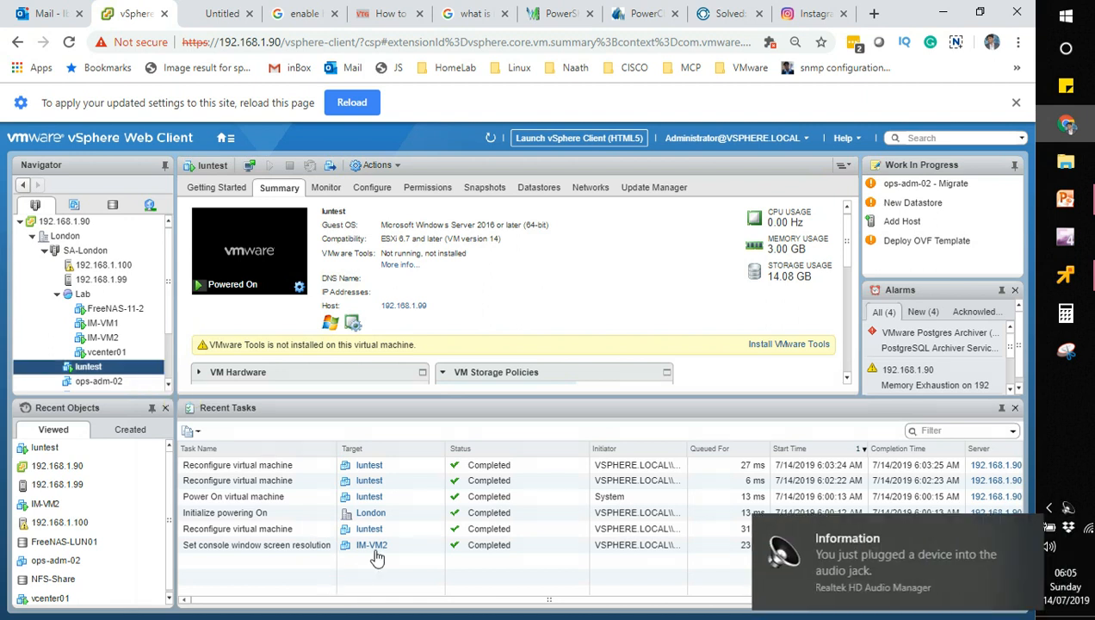
click(1008, 528)
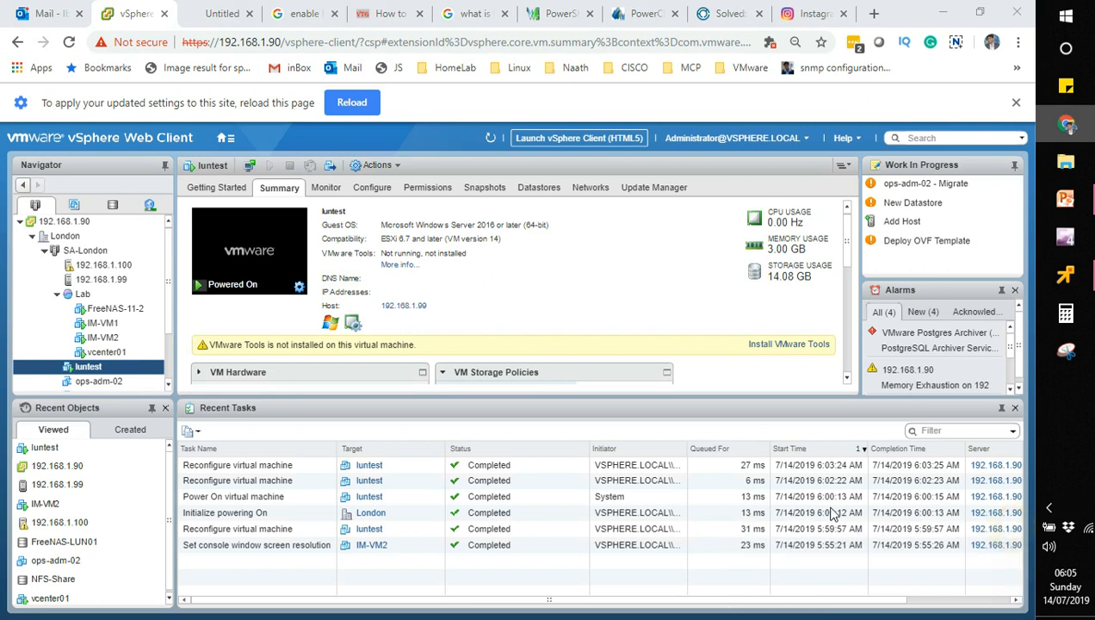
click(151, 366)
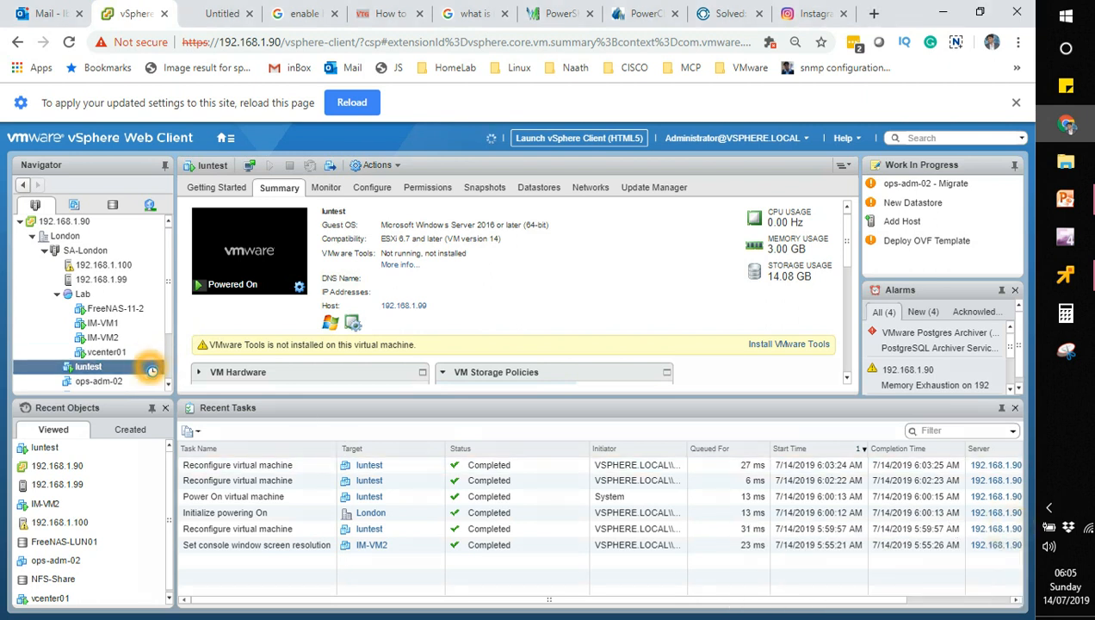
right_click(150, 371)
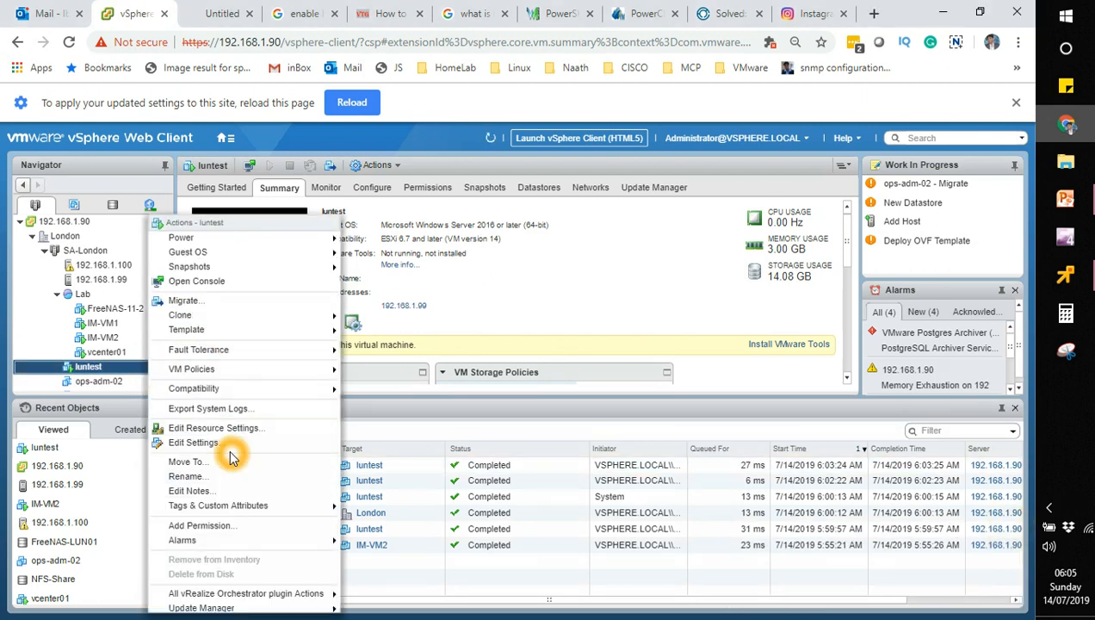
click(194, 443)
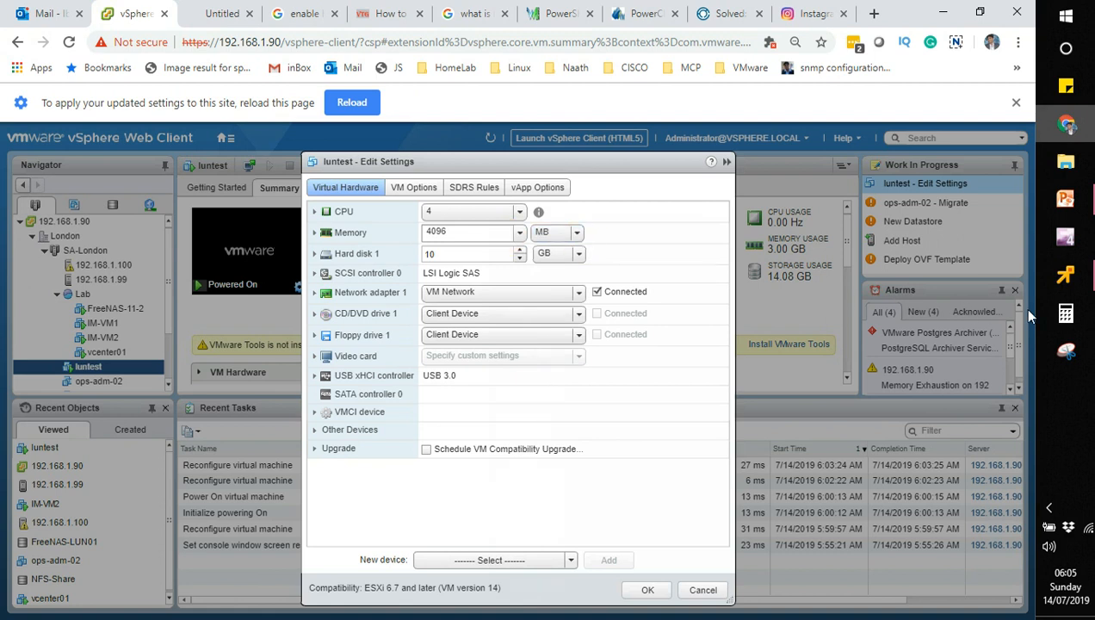
Step: Work out 6 GB in megabytes by calculating 1024 × 6 in Calculator, and return to luntest's settings
click(1066, 313)
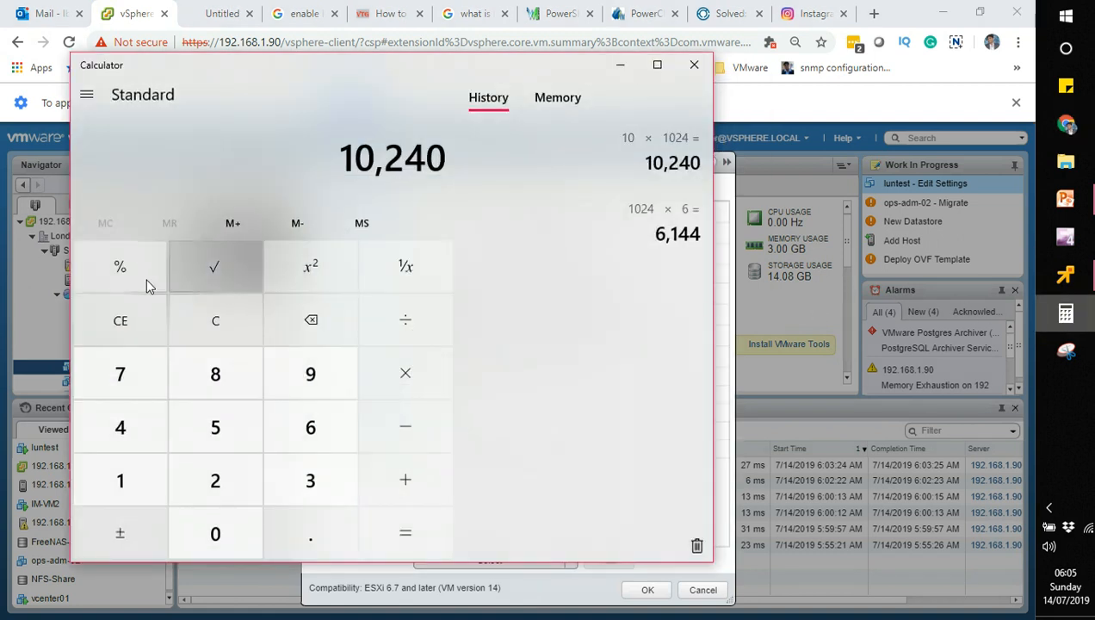
click(188, 325)
click(135, 486)
click(192, 532)
click(215, 489)
click(120, 424)
click(400, 394)
click(306, 425)
click(419, 528)
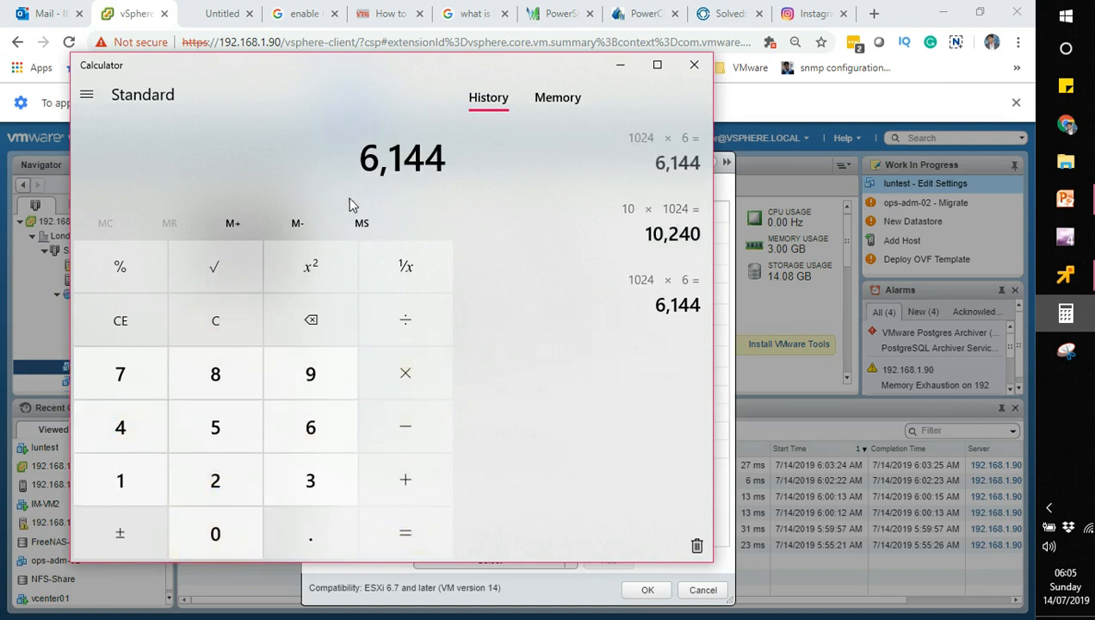
click(635, 69)
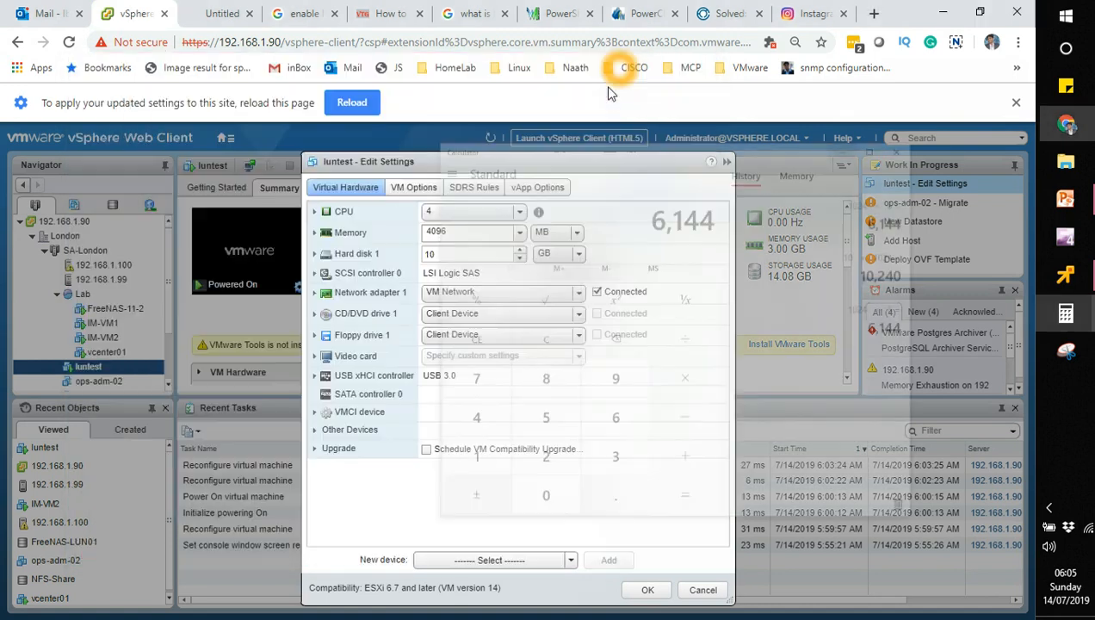
click(444, 234)
drag(444, 234, 396, 242)
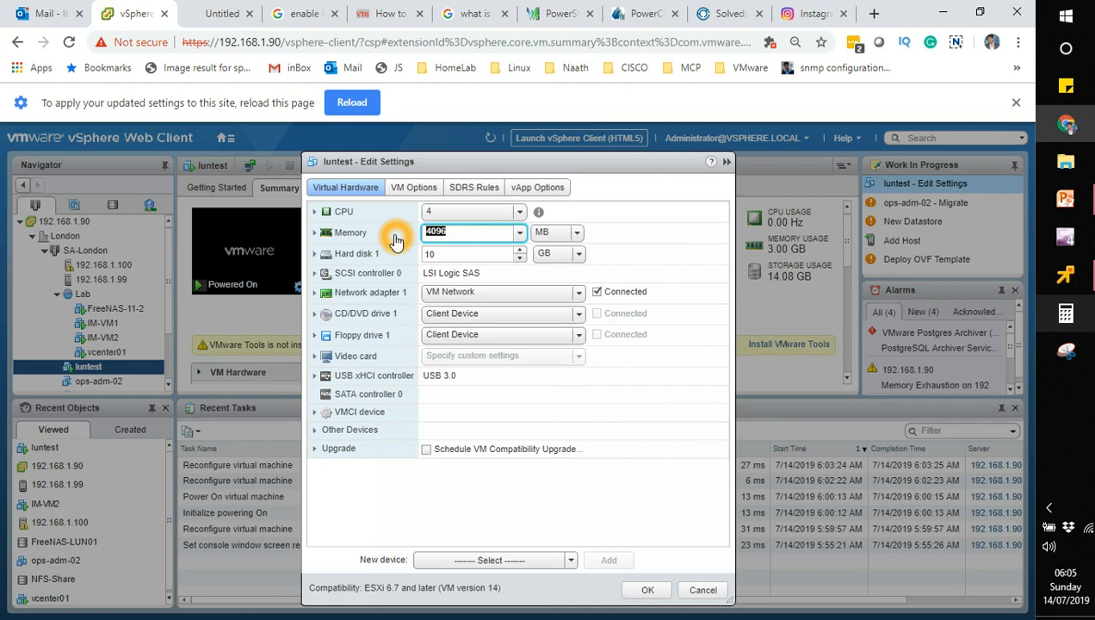
text(6114)
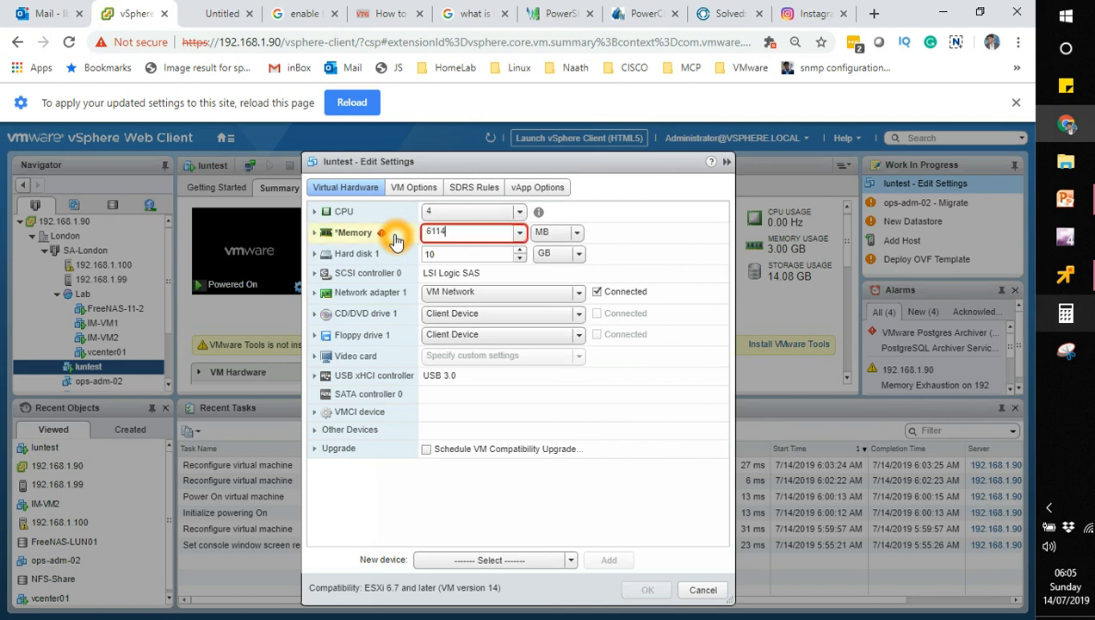
Step: Change luntest's memory unit to GB and set the amount to 6
click(581, 232)
click(538, 258)
double_click(467, 236)
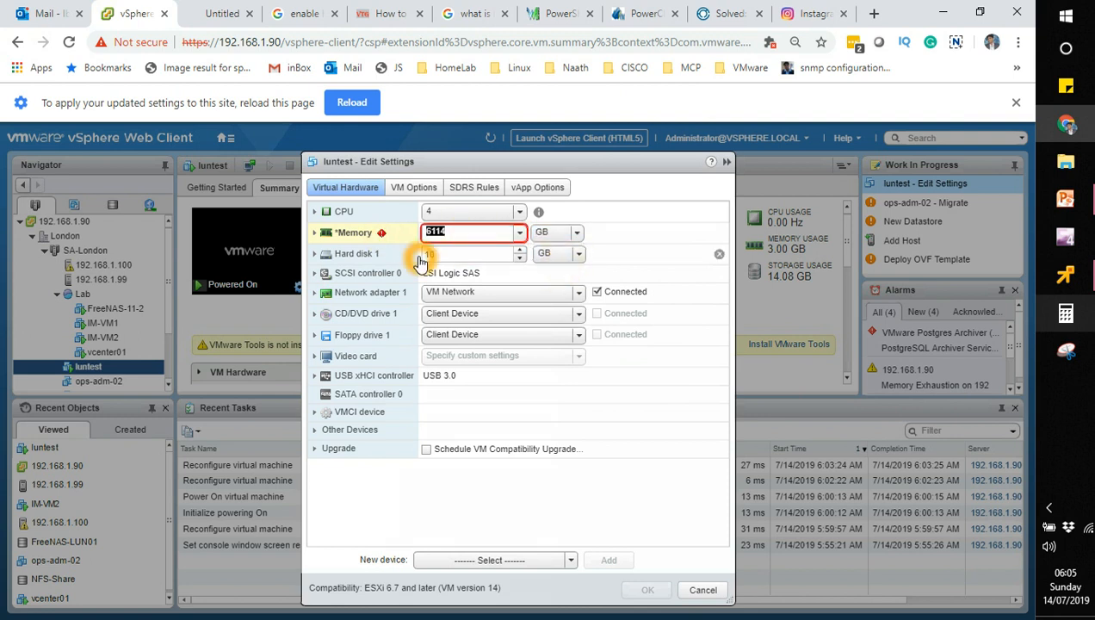
text(6)
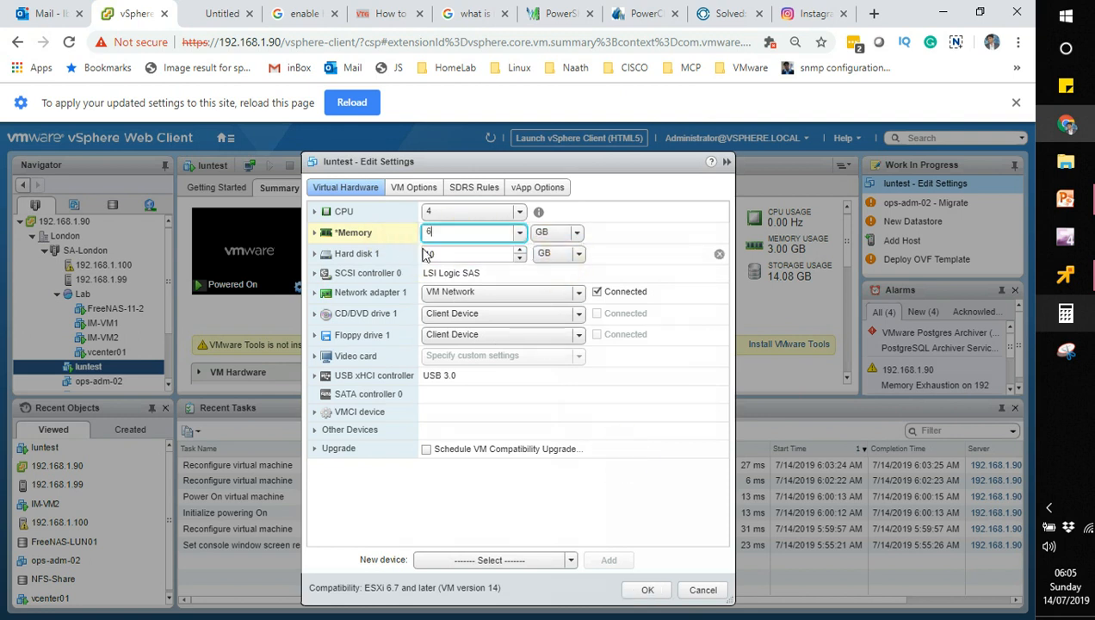
Step: Expand luntest's Memory and CPU options and examine the Memory Hot Plug and CPU Hot Plug settings
click(314, 233)
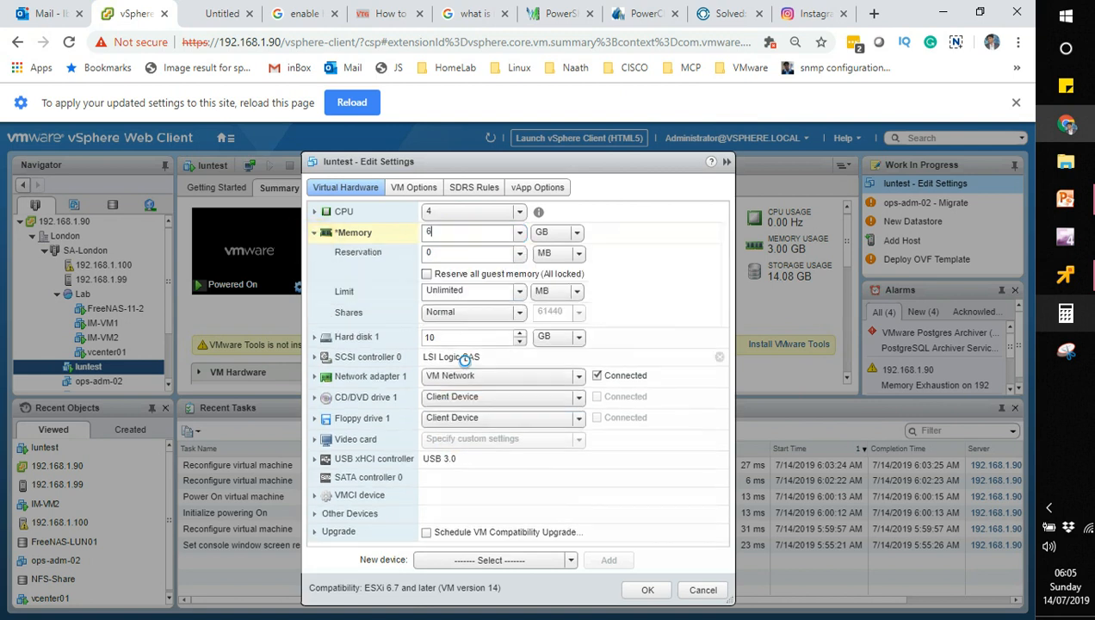
click(422, 338)
click(418, 334)
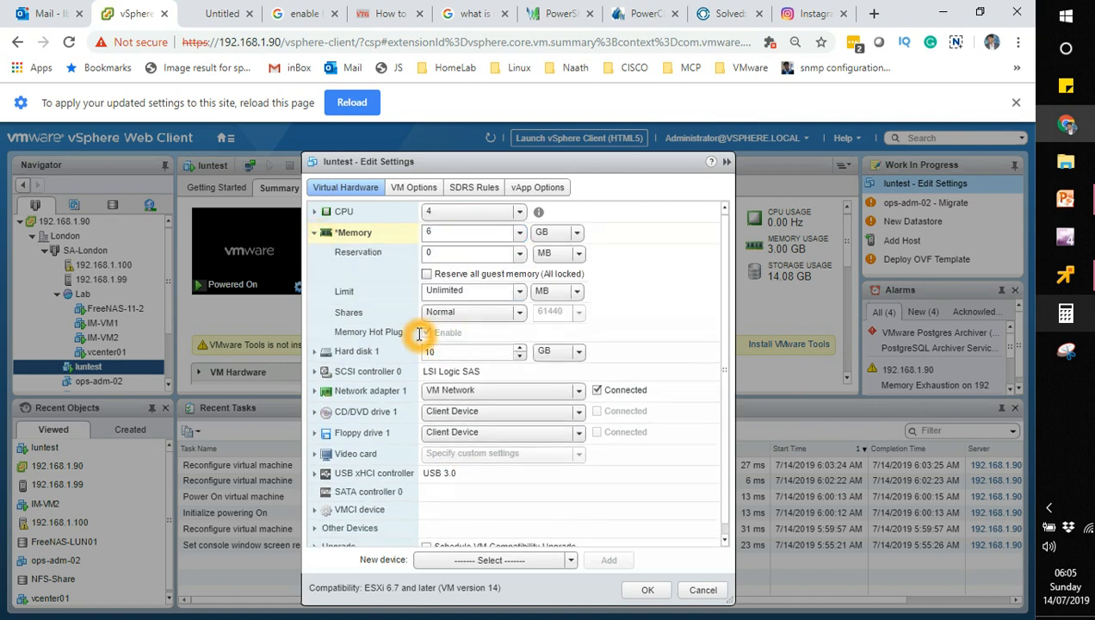
click(427, 331)
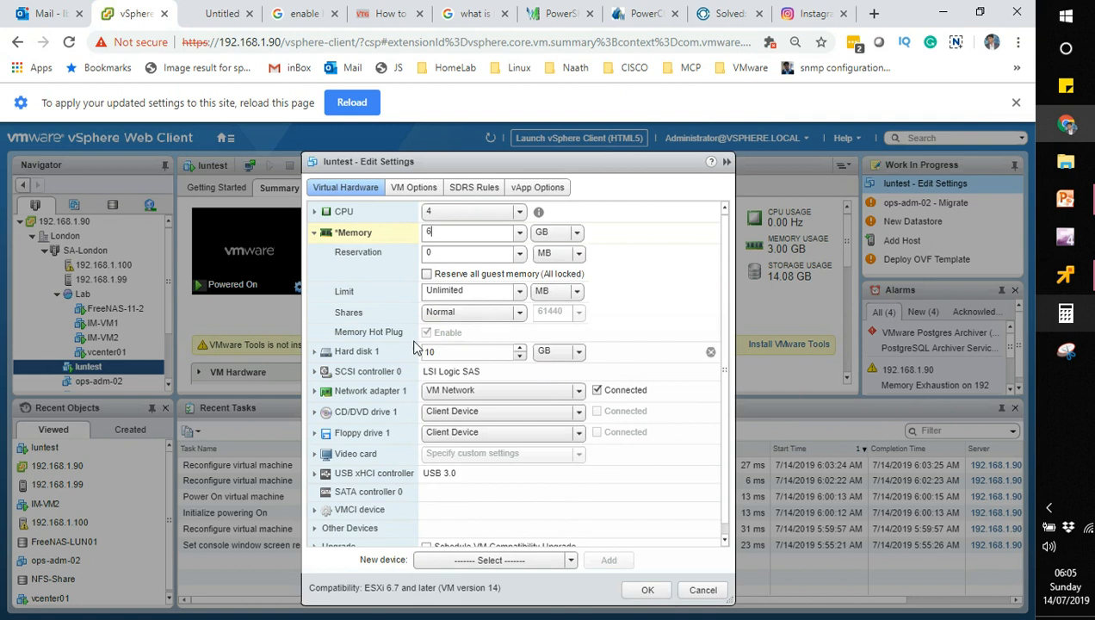
click(441, 340)
click(315, 215)
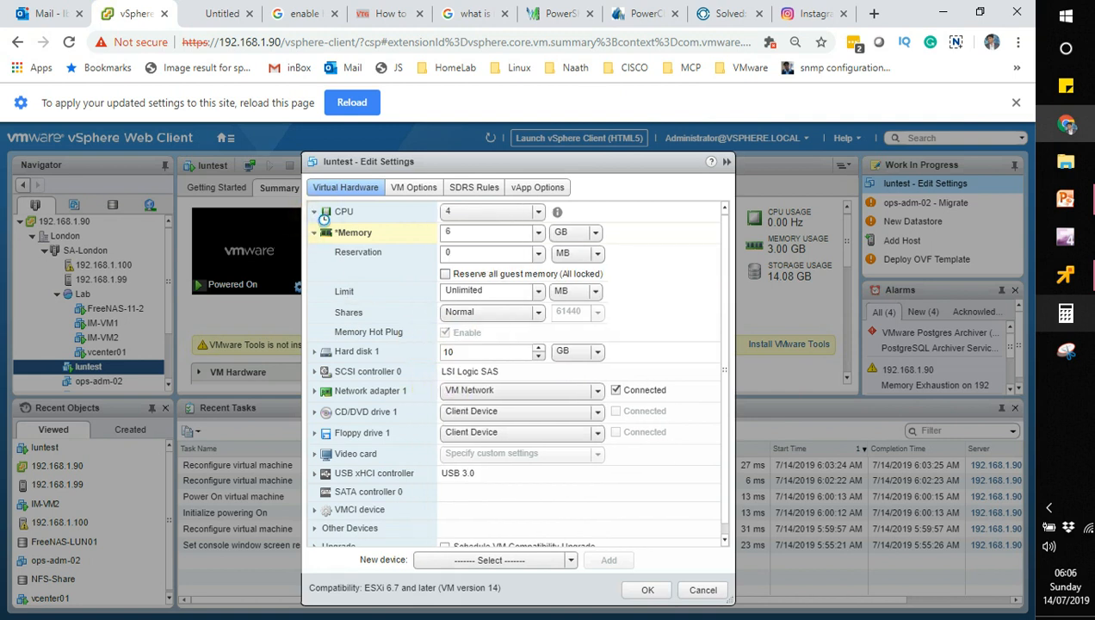
double_click(448, 393)
key(BackSpace)
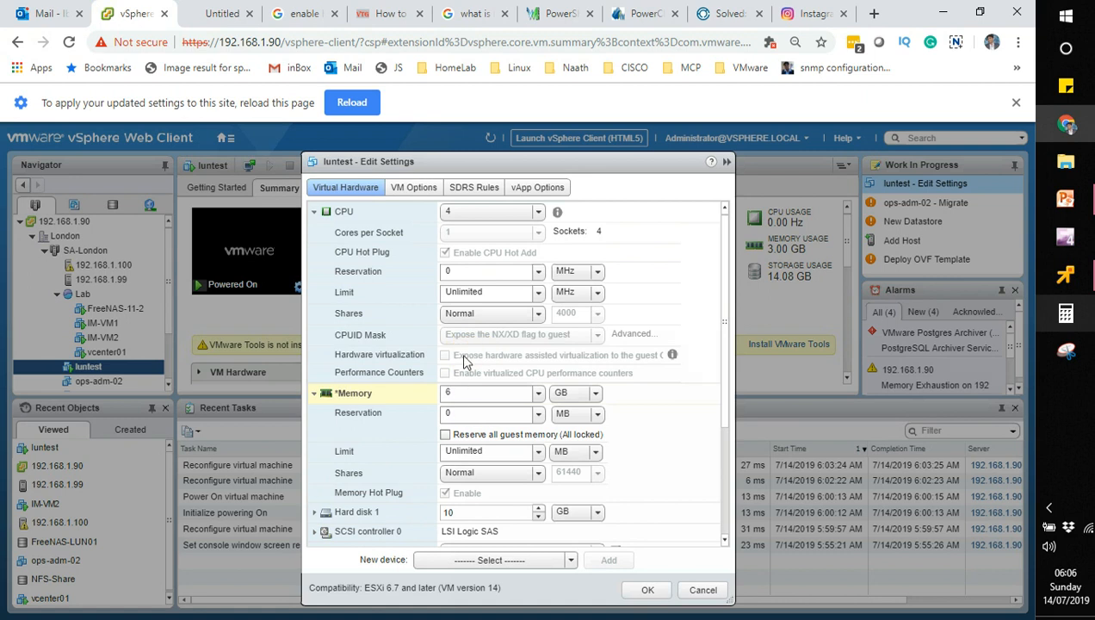
click(446, 259)
click(471, 393)
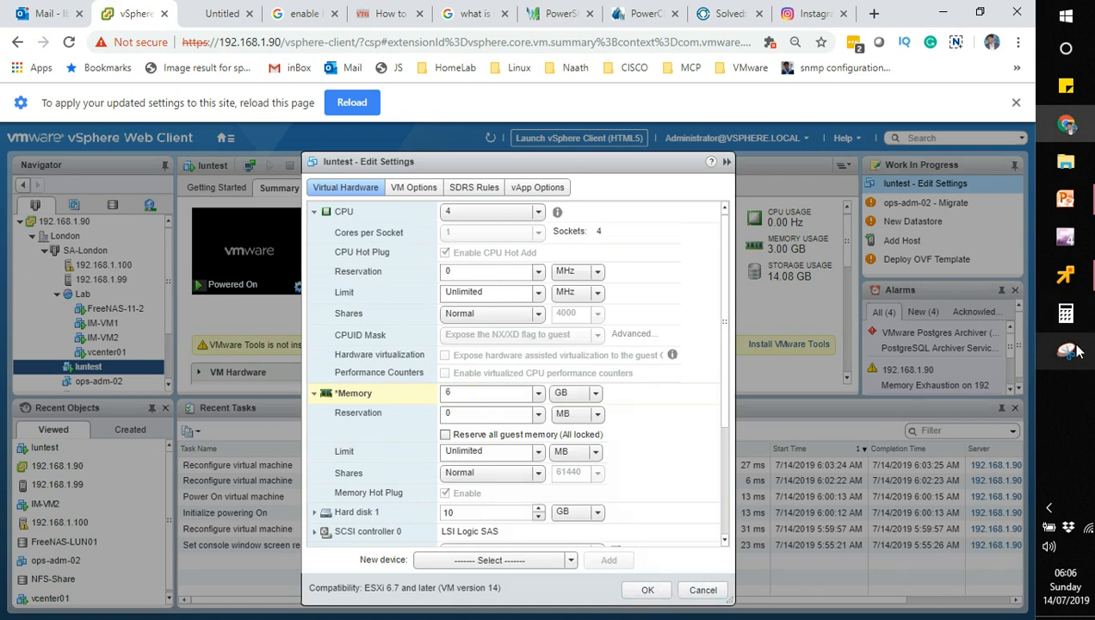
Step: Apply the memory change to luntest and switch back to its remote console
mouse_move(1065, 327)
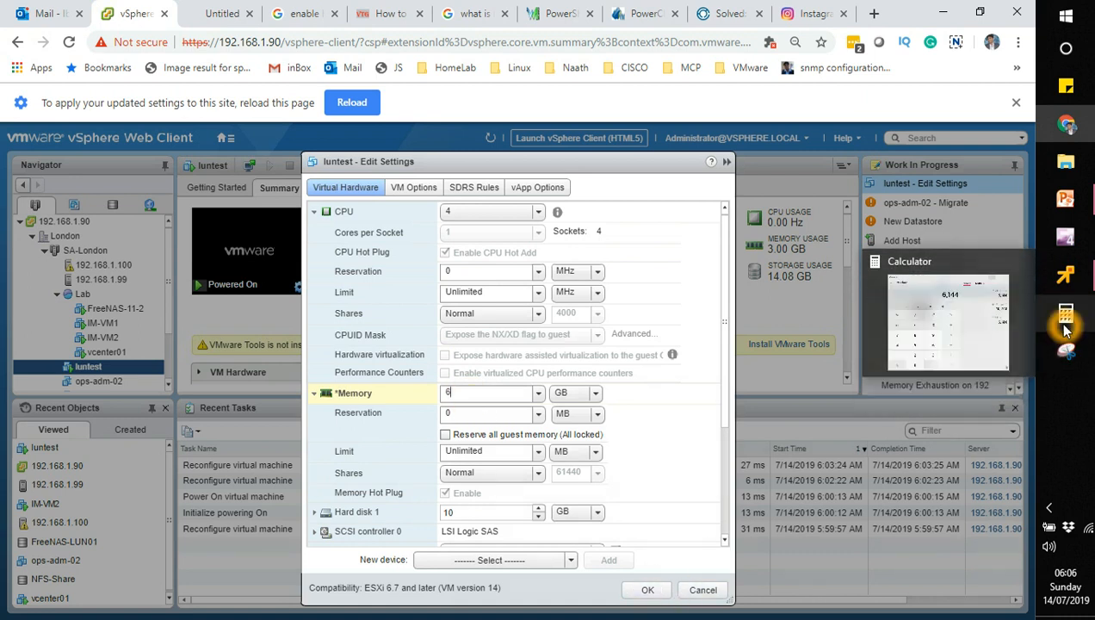
click(666, 593)
mouse_move(1069, 343)
mouse_move(1068, 319)
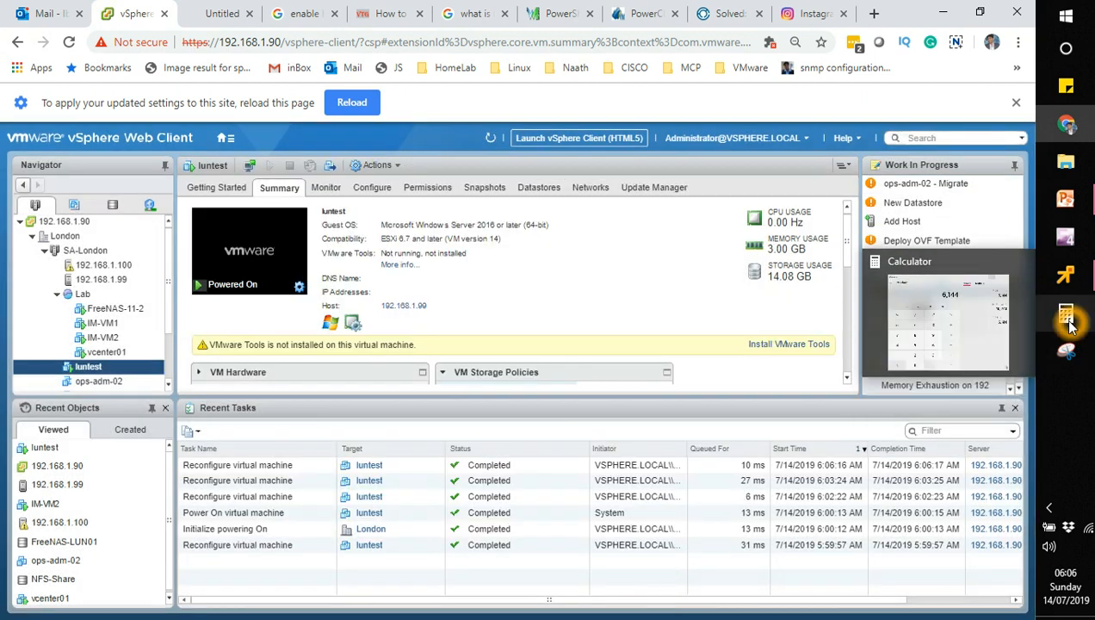
mouse_move(1066, 277)
click(903, 284)
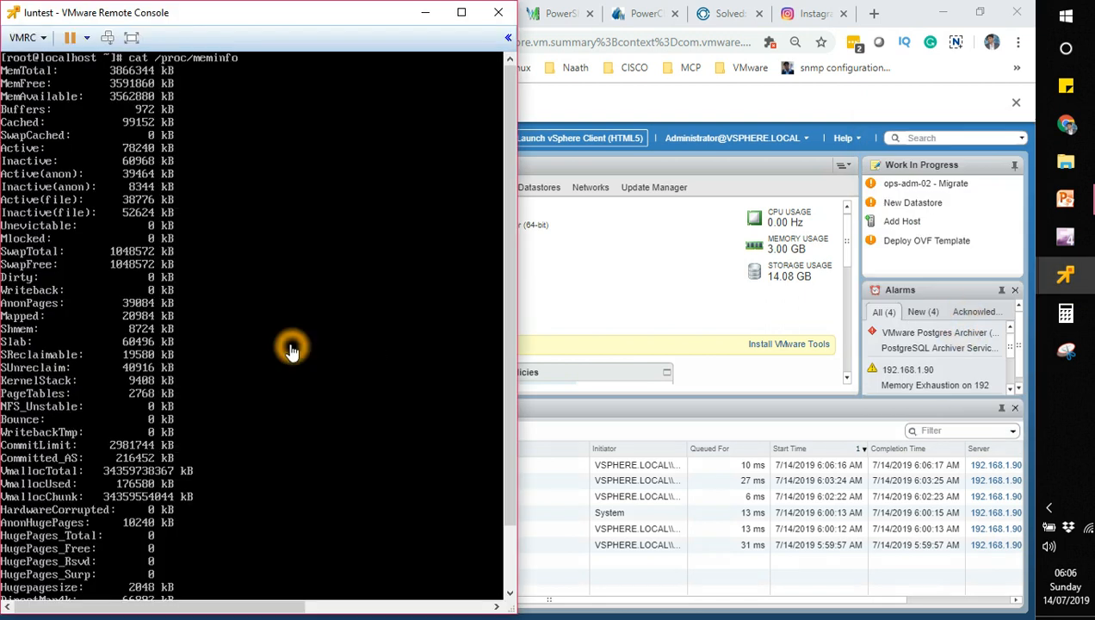
Step: Clear the guest terminal, rerun cat /proc/meminfo and compare the memory values with those in the snip
click(291, 348)
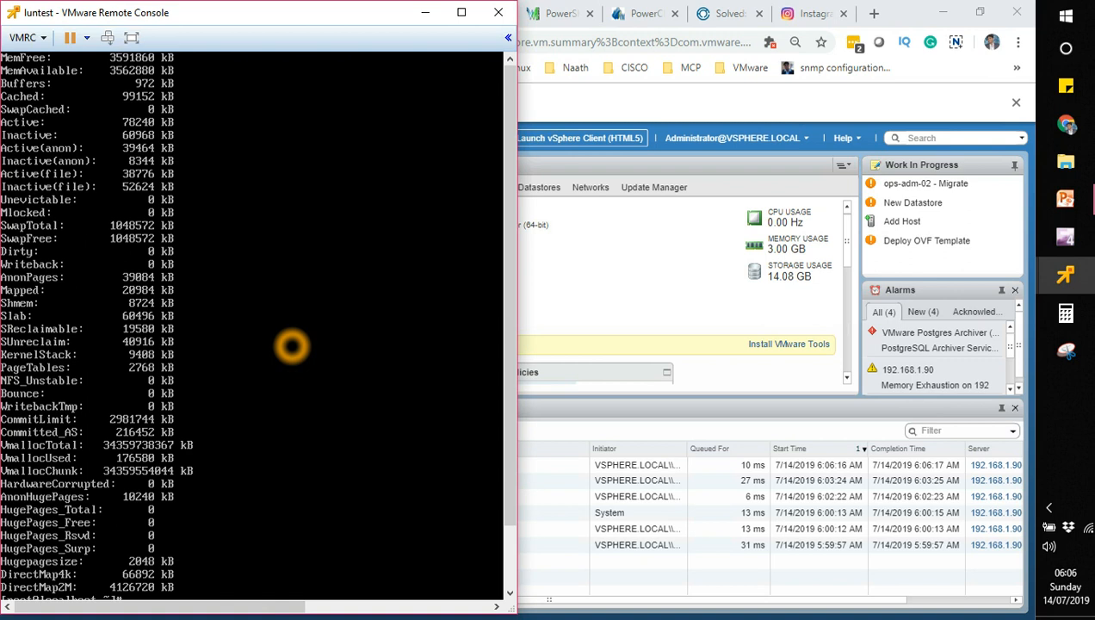
key(ctrl+l)
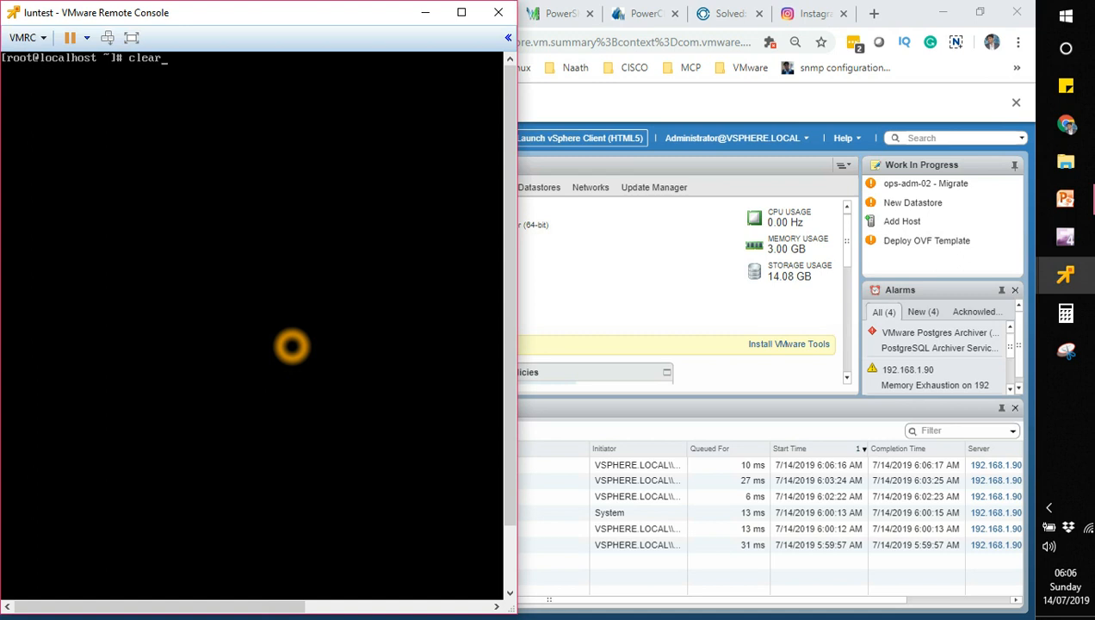
key(Up)
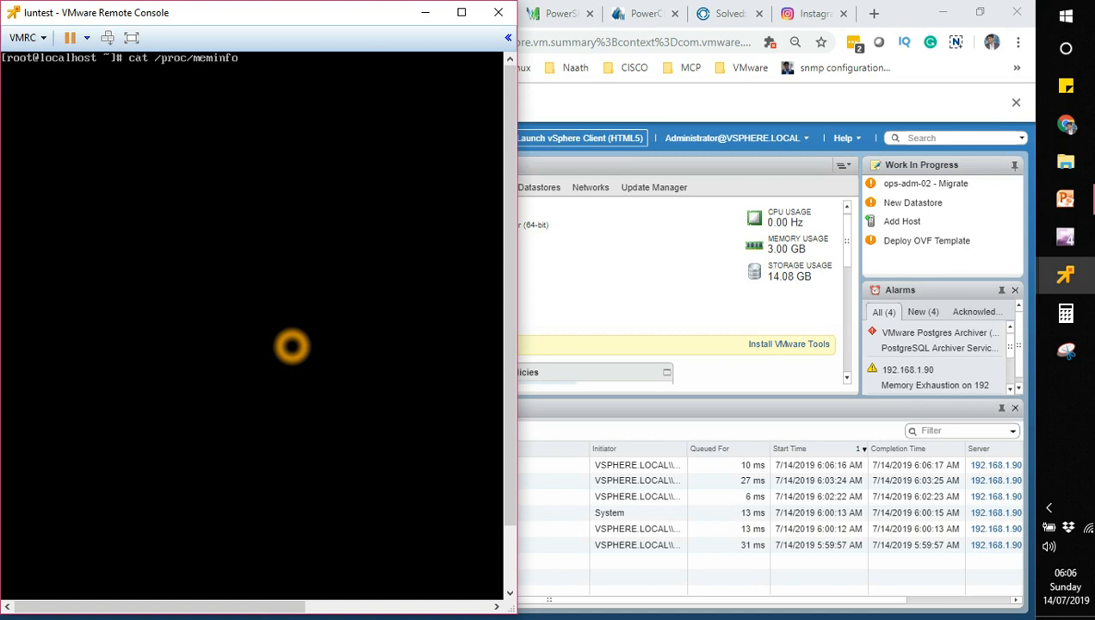
key(Return)
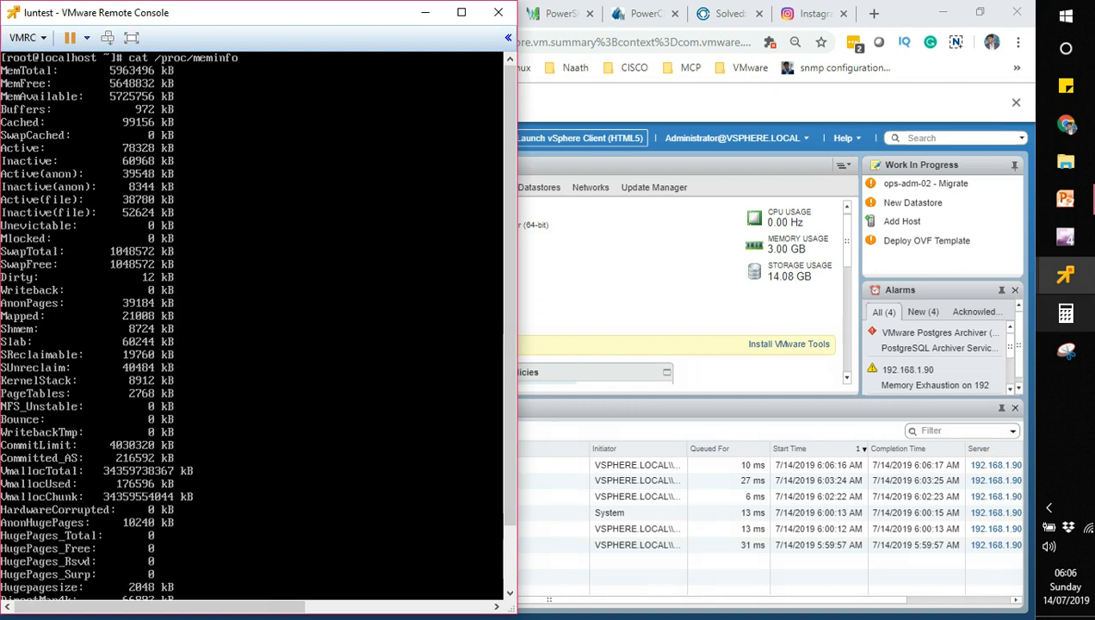
click(1075, 354)
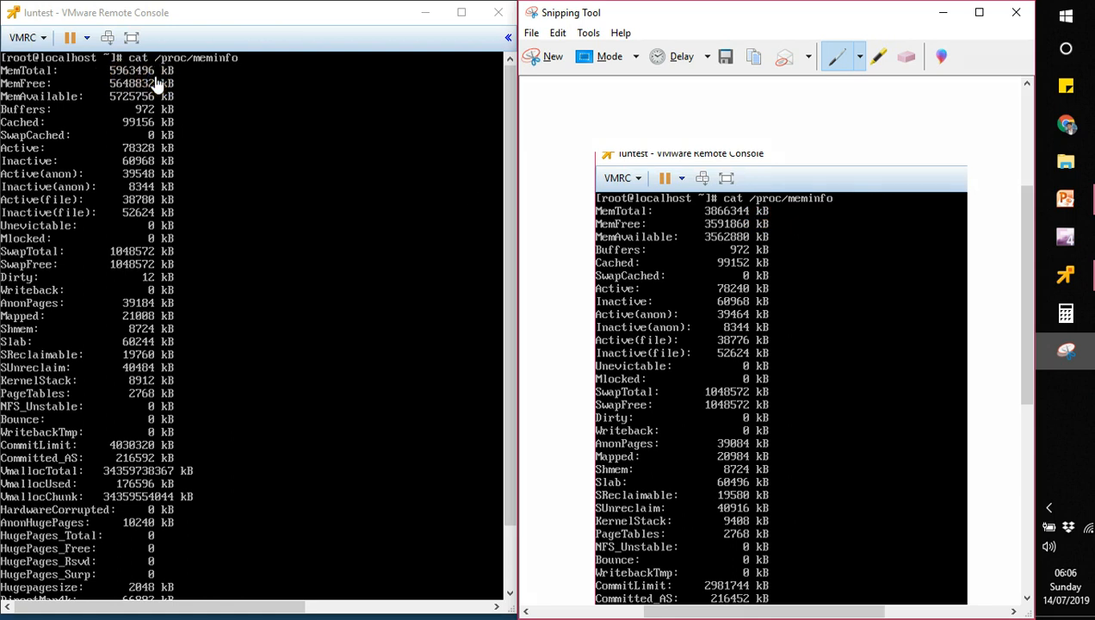
click(1067, 348)
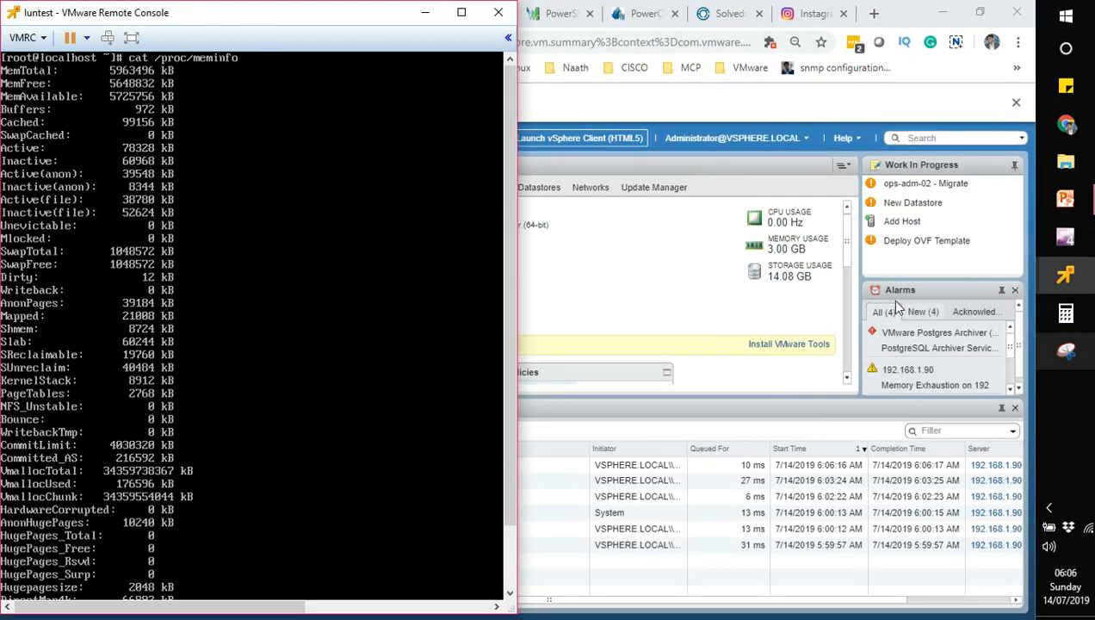
Step: Convert the assigned memory to kilobytes by calculating 6144 × 1024 in Calculator
click(1066, 318)
click(409, 369)
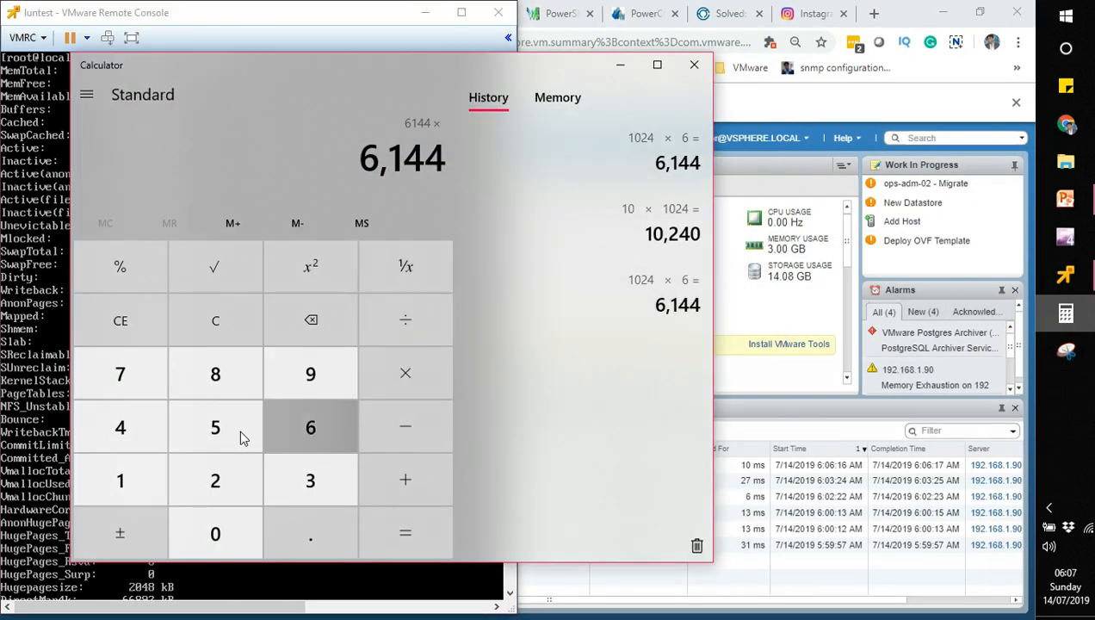
click(127, 476)
click(215, 523)
click(216, 480)
click(140, 432)
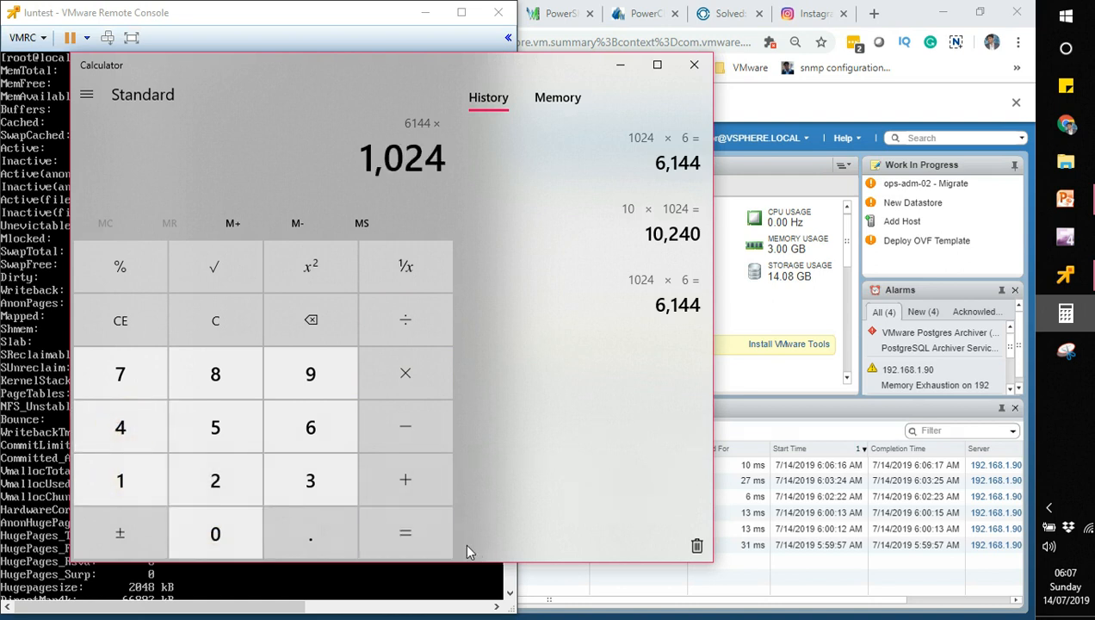
click(420, 538)
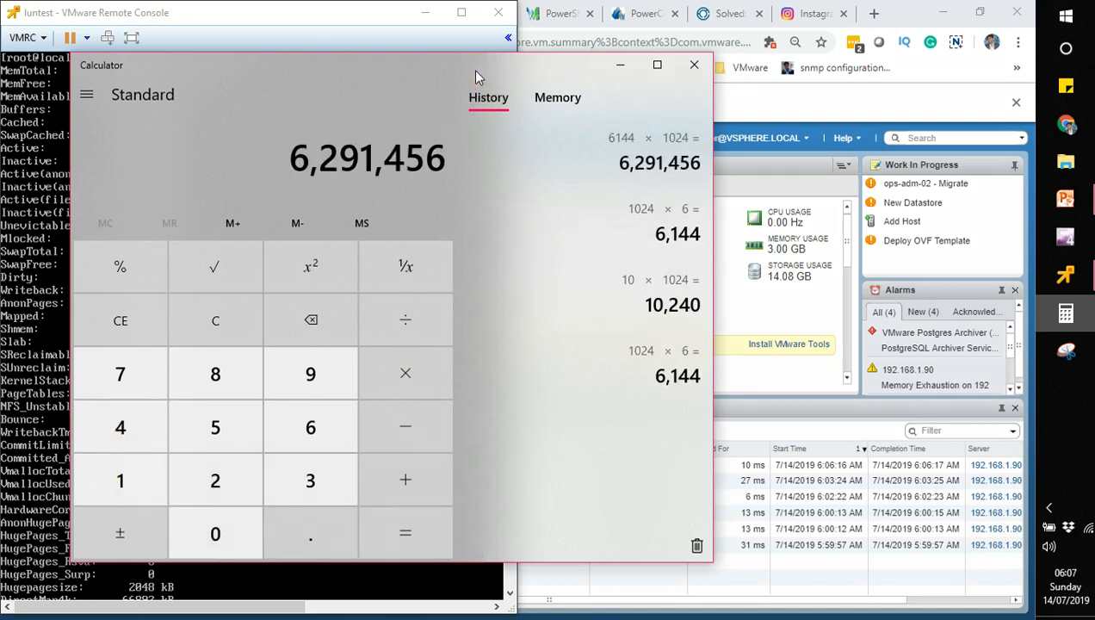
Step: Place Calculator beside the luntest console and compare its result with the guest's MemTotal
drag(478, 75, 812, 24)
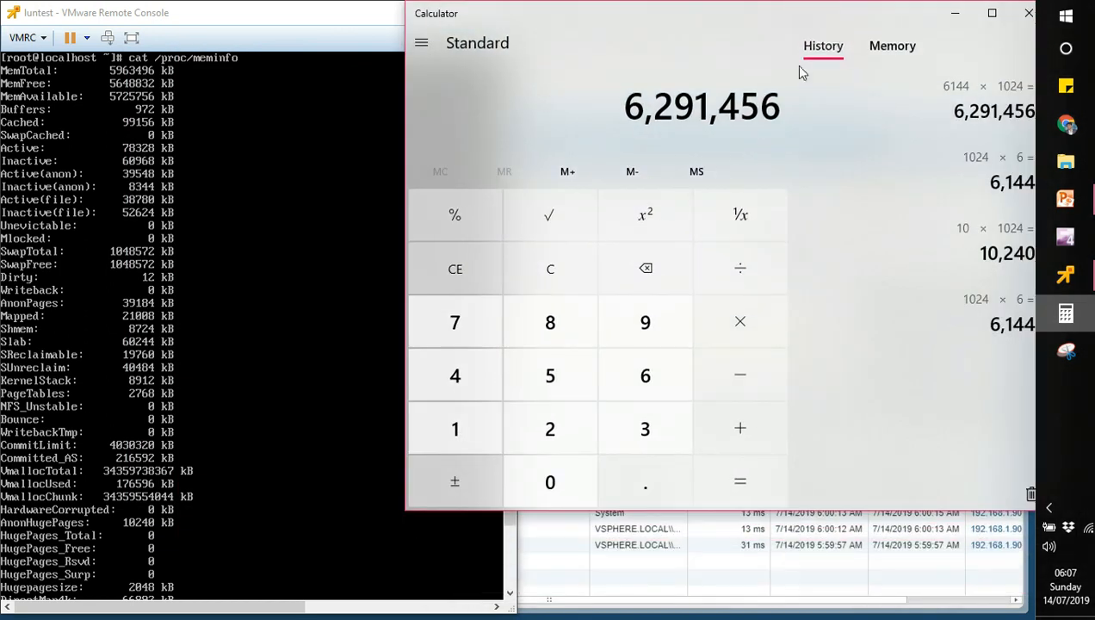
click(676, 123)
click(646, 122)
click(154, 82)
click(144, 75)
click(263, 239)
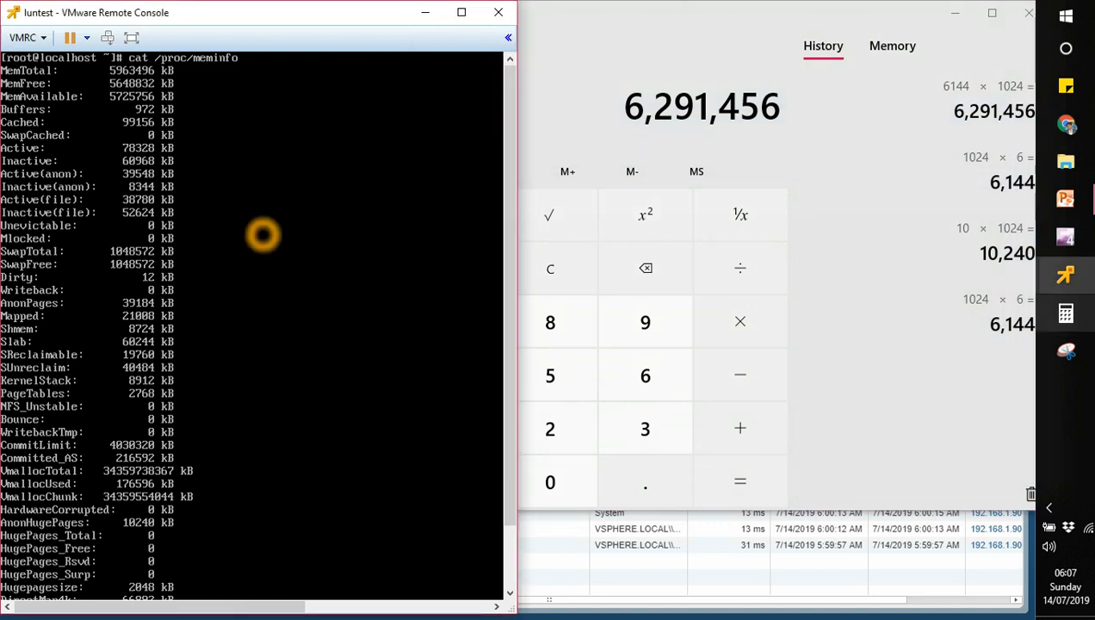
key(Return)
key(Return)
key(Return)
key(Return)
key(Return)
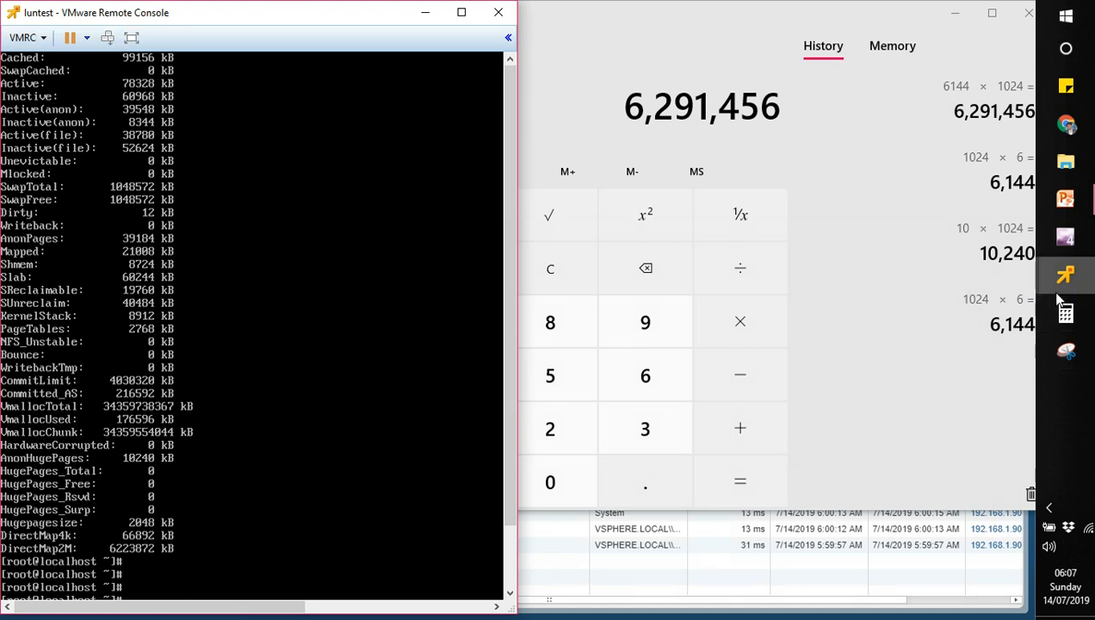
Step: Switch to the PowerPoint slide show and advance through the hot add slides to "Benefits of Hot Add"
click(1063, 207)
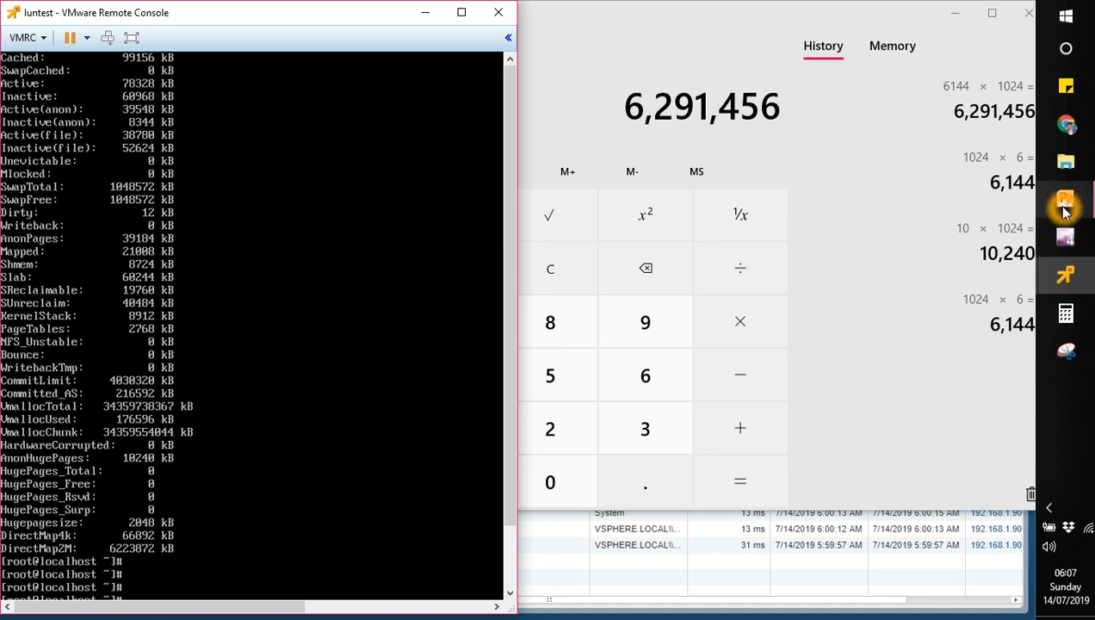
click(1066, 201)
click(1012, 244)
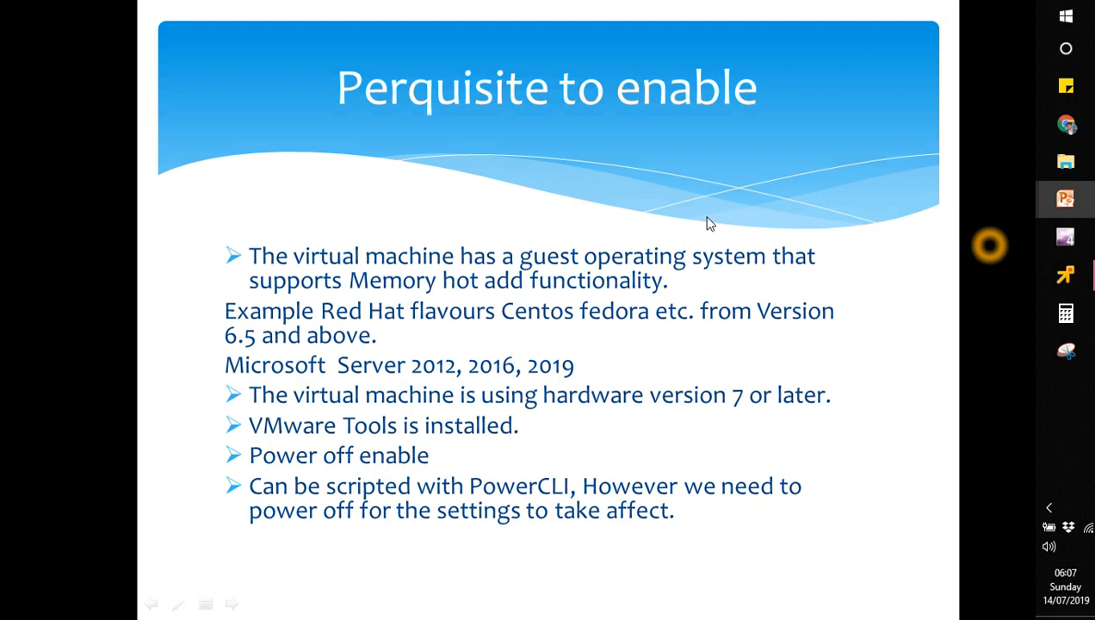
click(692, 322)
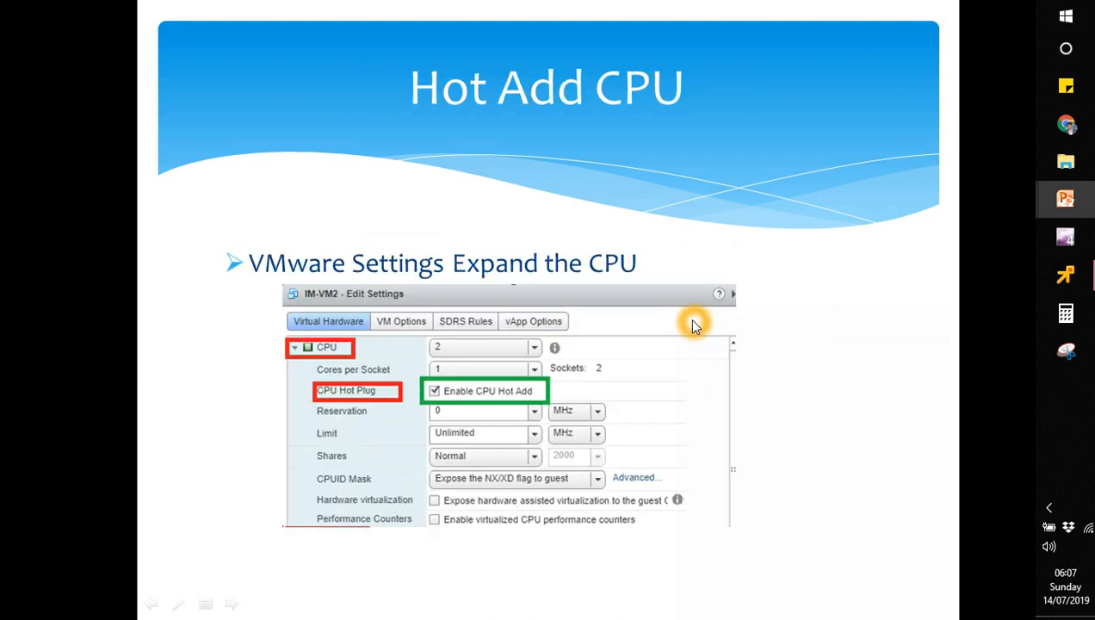
click(695, 325)
click(695, 325)
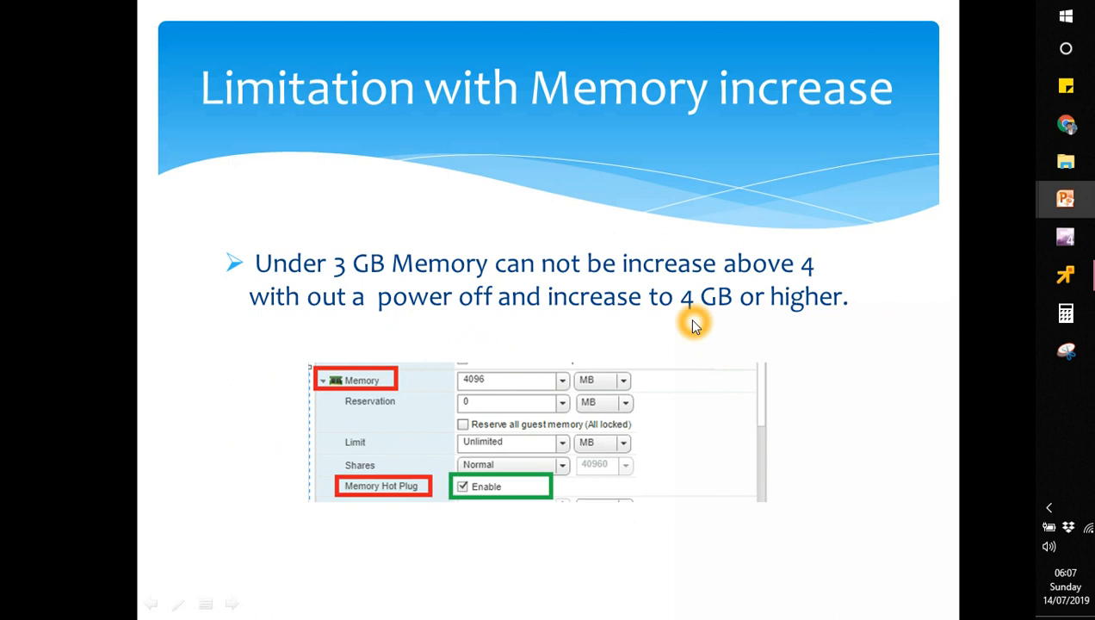
click(695, 325)
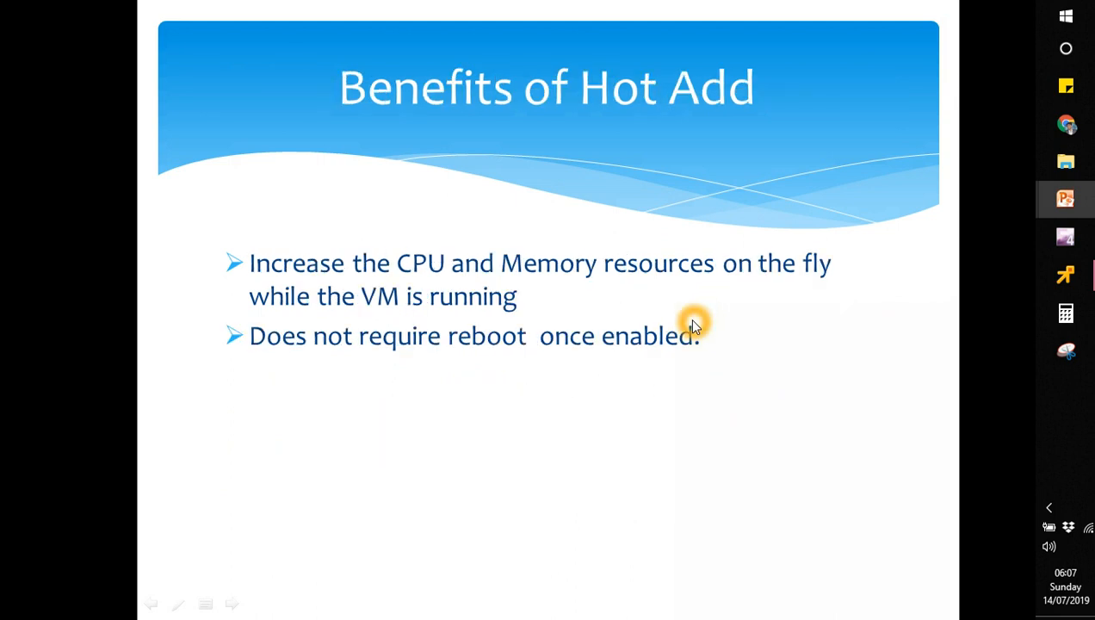